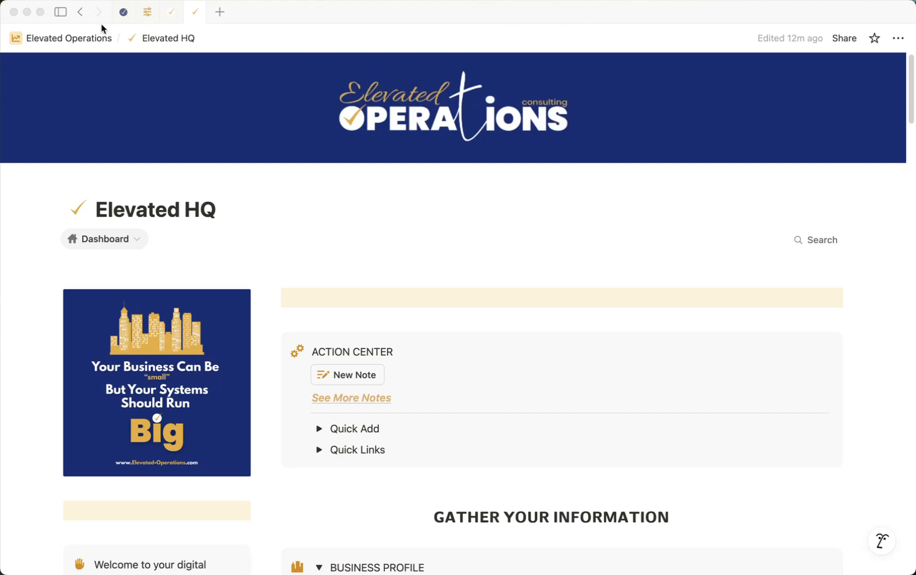
Switch the workspace's appearance preference from light to Dark and return to the dashboard with the sidebar hidden.
left_click(60, 12)
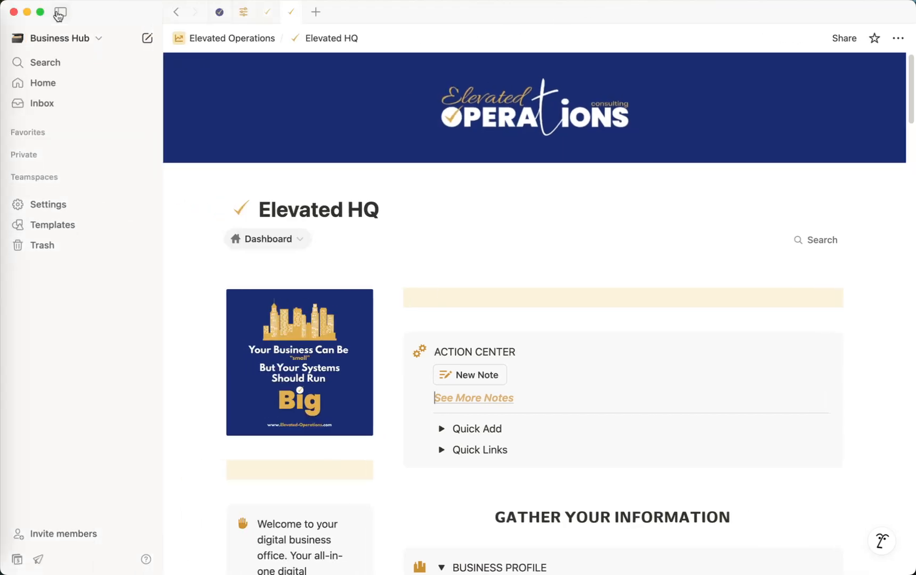
left_click(100, 38)
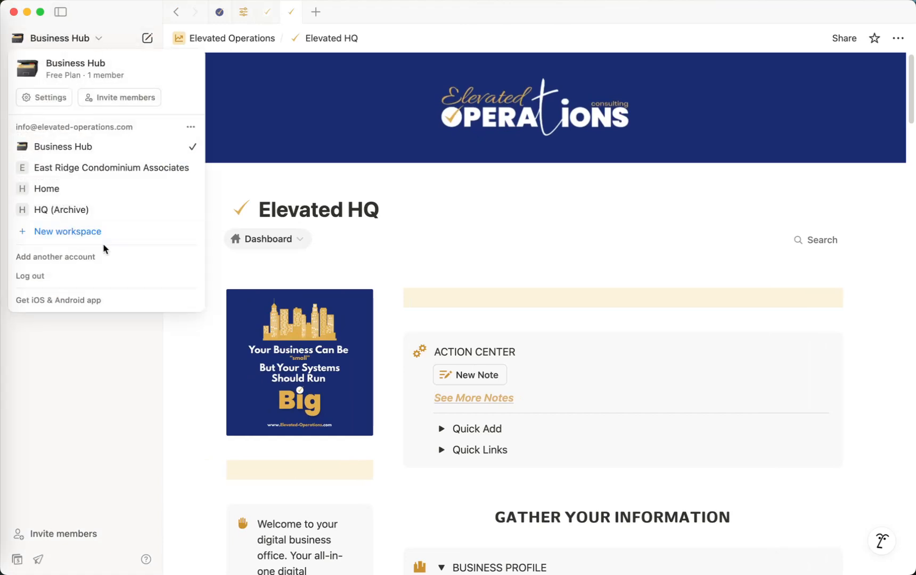
left_click(50, 98)
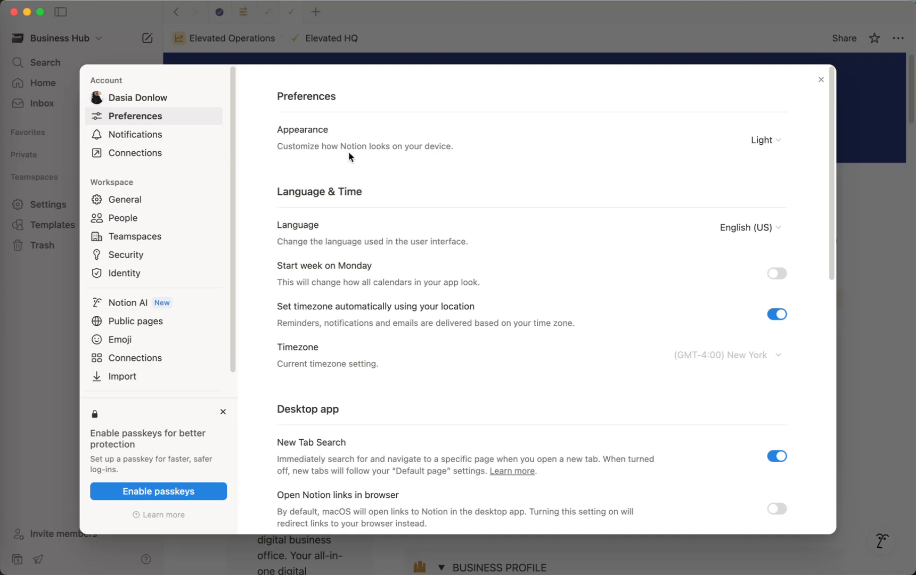
left_click(779, 140)
left_click(787, 204)
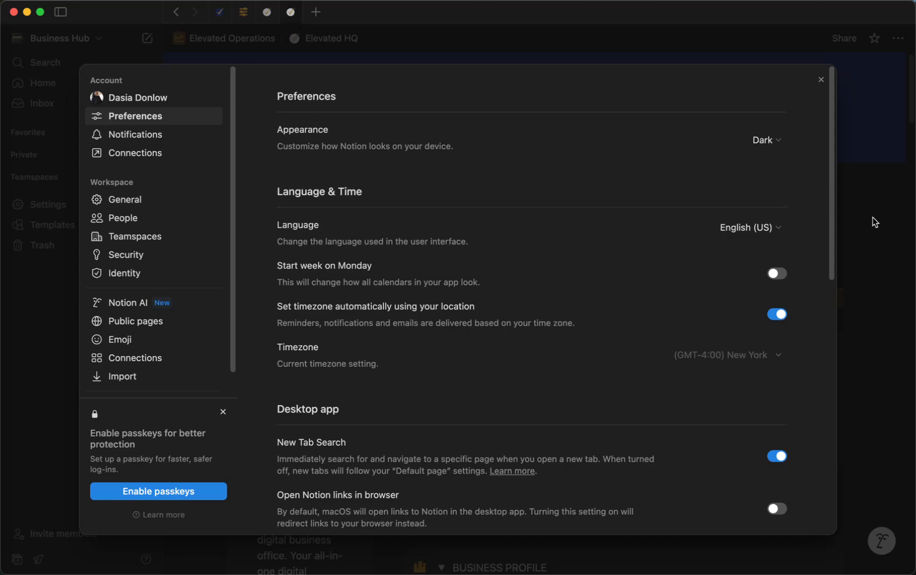
left_click(884, 227)
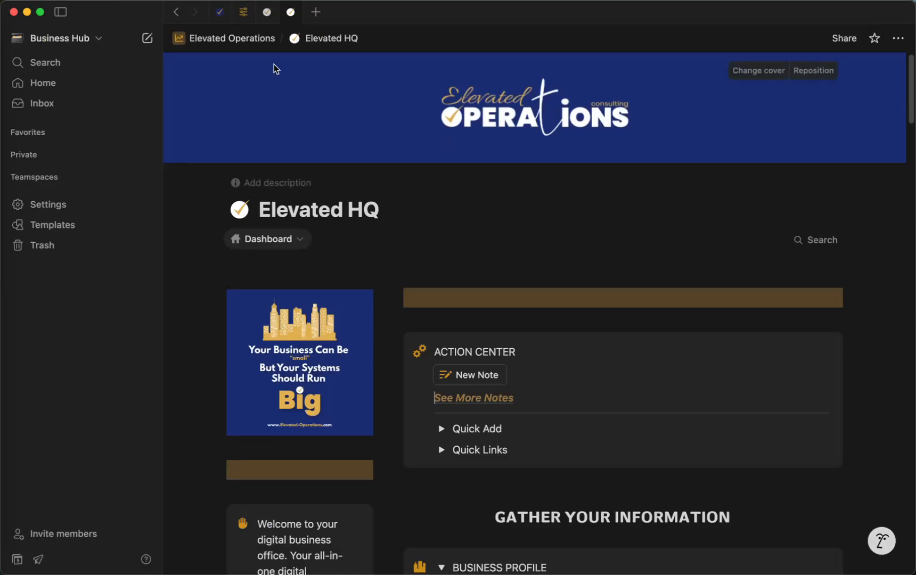
left_click(61, 12)
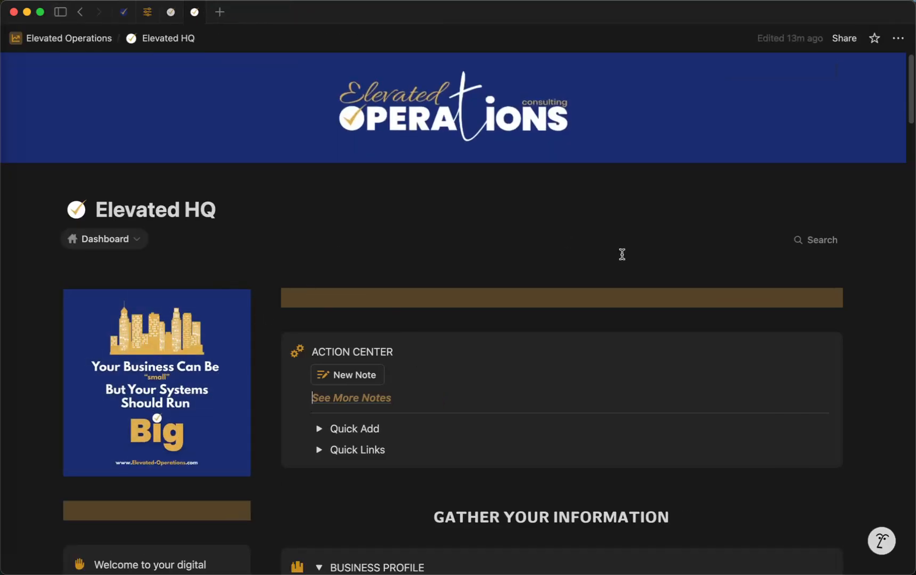
Replace the Elevated HQ page cover with the Cozy Clean logo uploaded from the cozy-clean-branding folder.
scroll(622, 255, "down", 2)
scroll(622, 254, "down", 2)
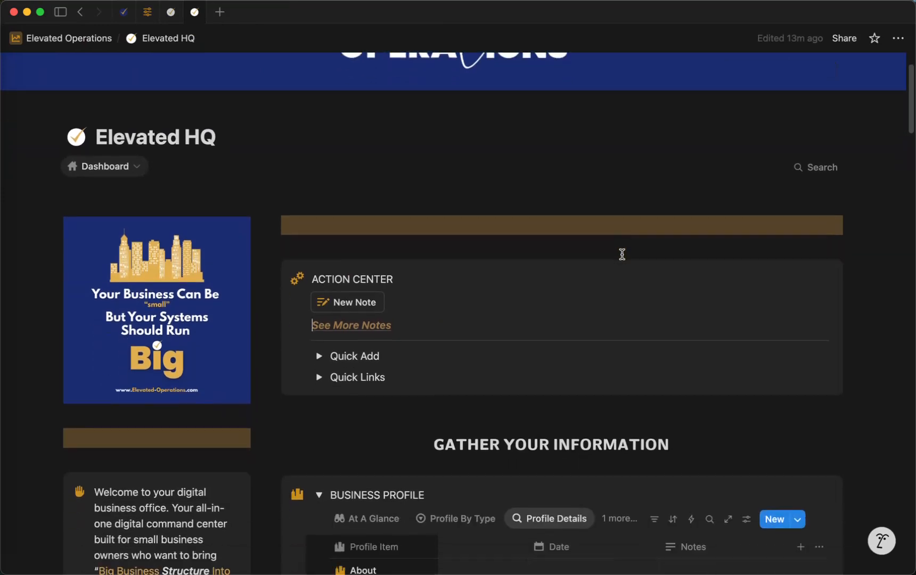
scroll(621, 255, "up", 4)
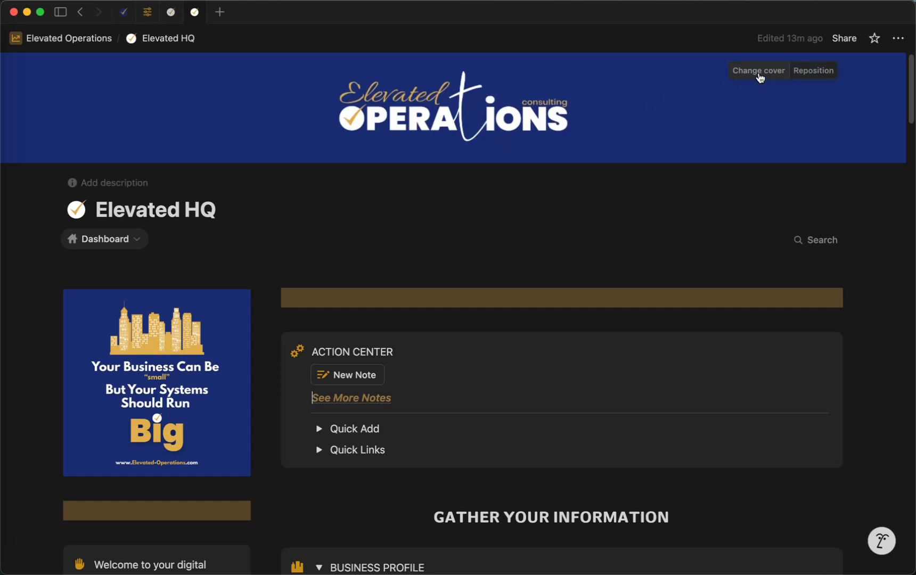
left_click(760, 77)
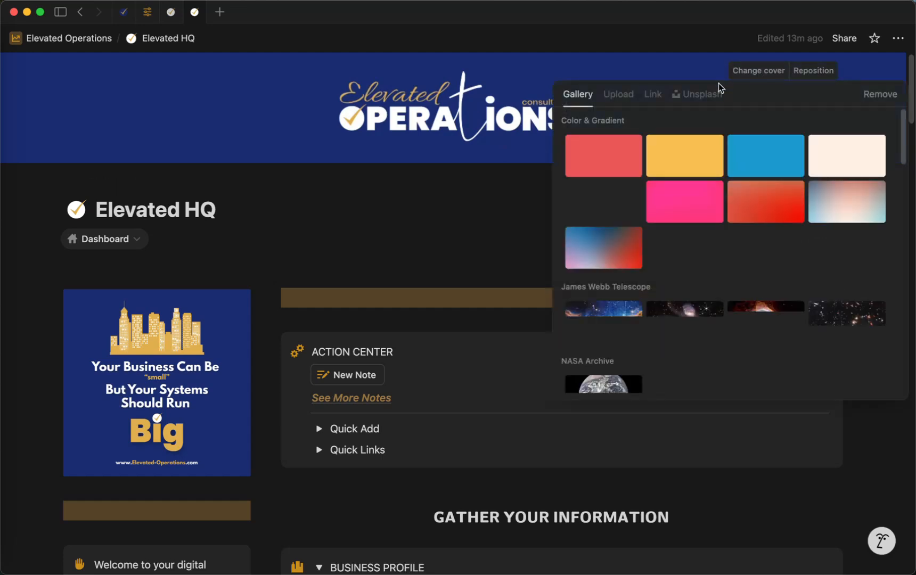
left_click(619, 96)
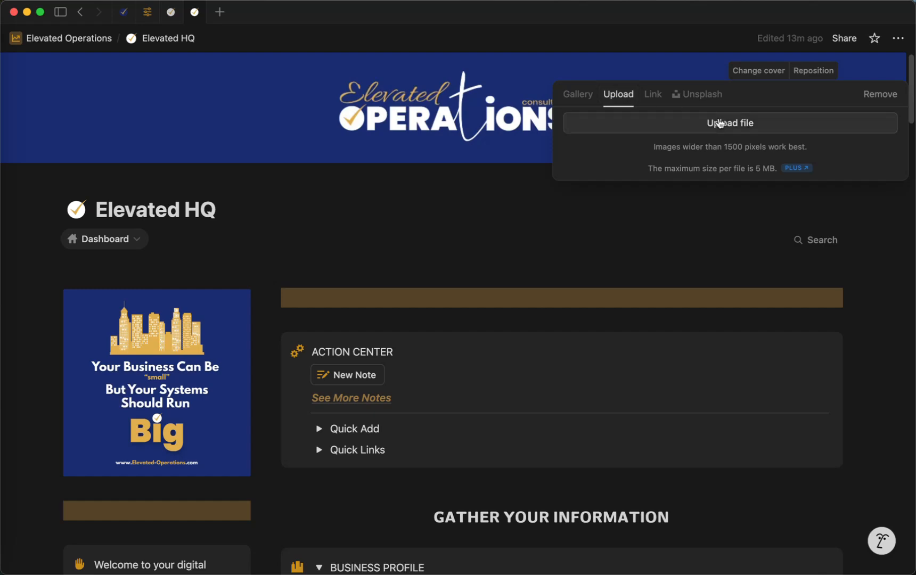
left_click(719, 123)
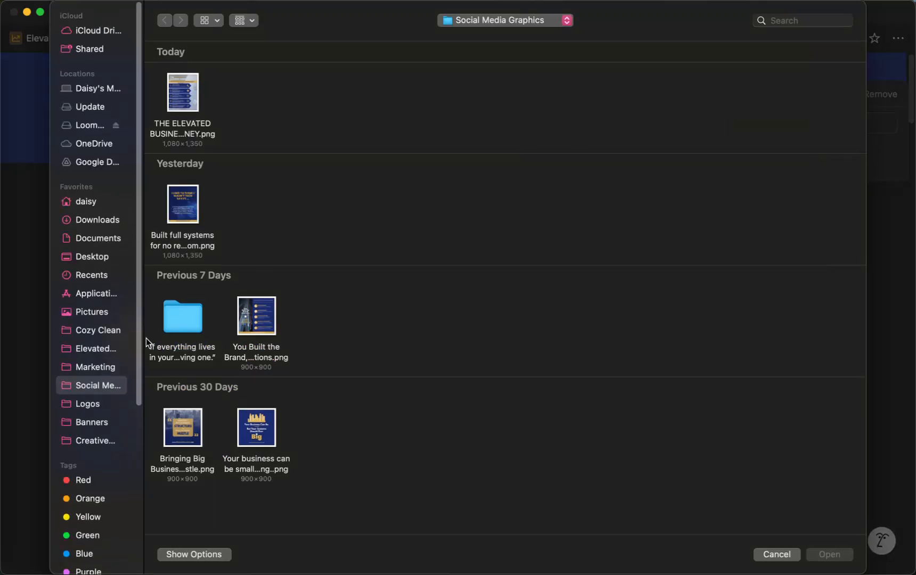
left_click(99, 331)
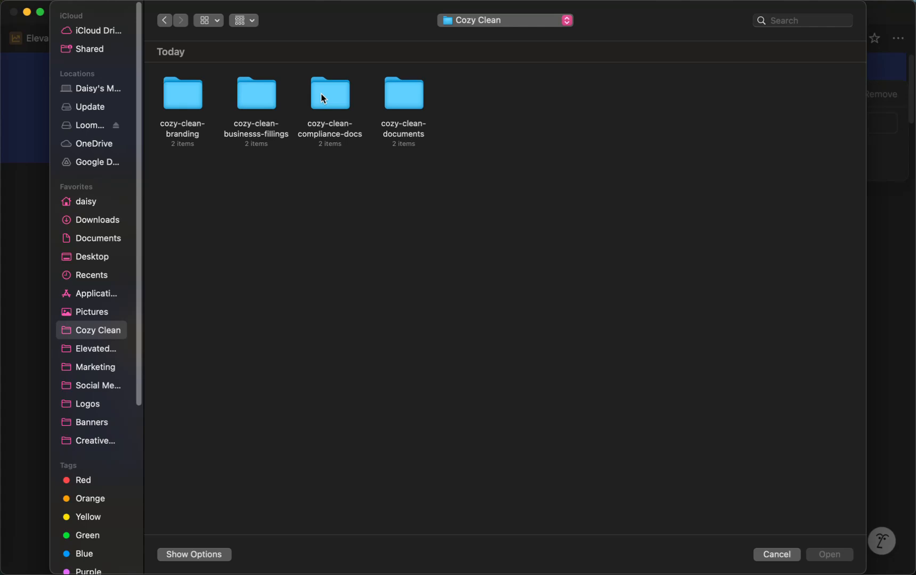
double_click(195, 94)
double_click(167, 95)
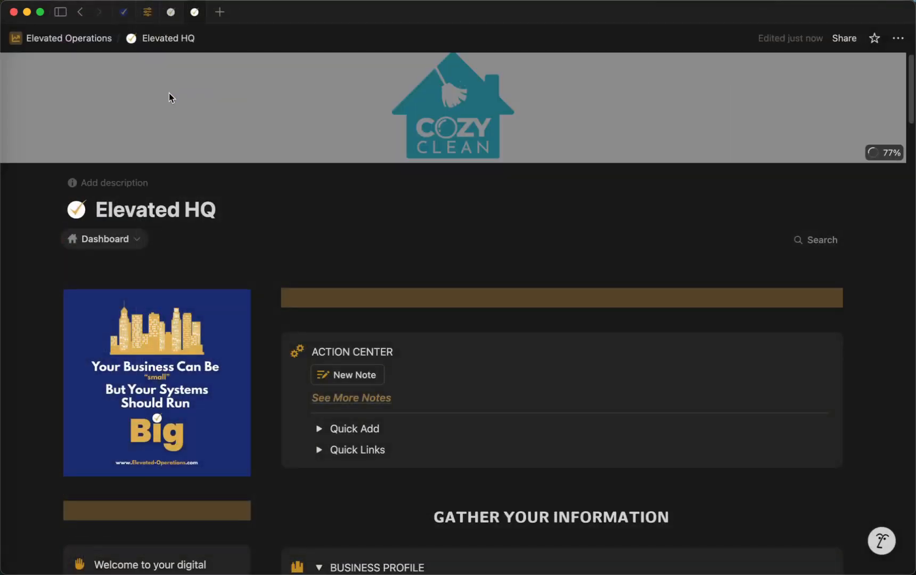
Reposition the cover image slightly downward so the Cozy Clean house logo fits inside the banner.
left_click(818, 71)
left_click_drag(641, 94, 640, 97)
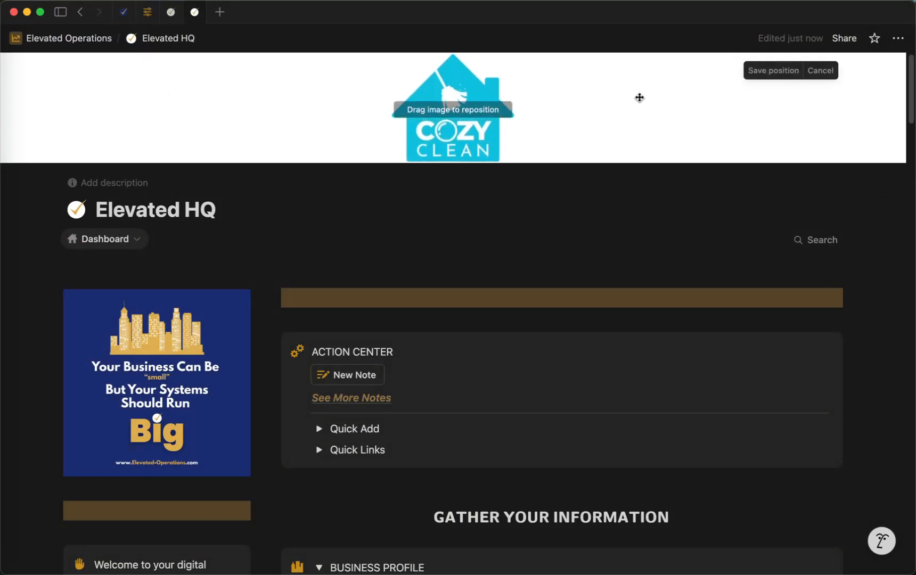
left_click(646, 209)
left_click(650, 194)
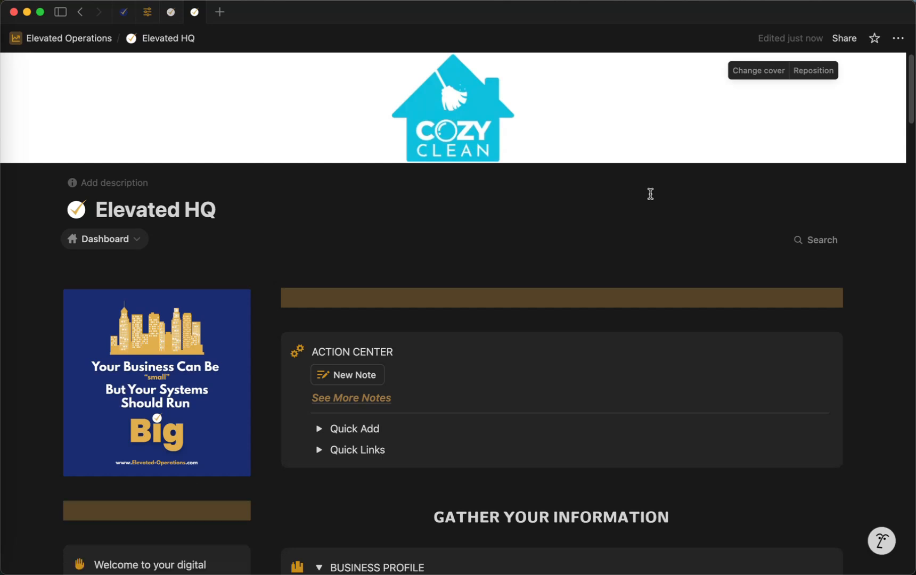
Replace the "Your Business Can Be small" image beside the Action Center with the square Cozy Clean logo from the branding files.
mouse_move(198, 312)
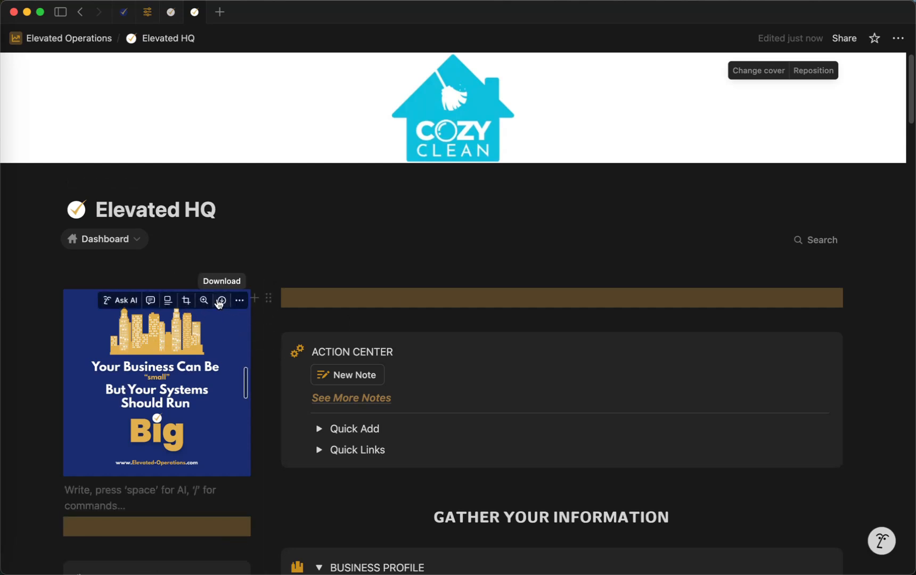
left_click(242, 301)
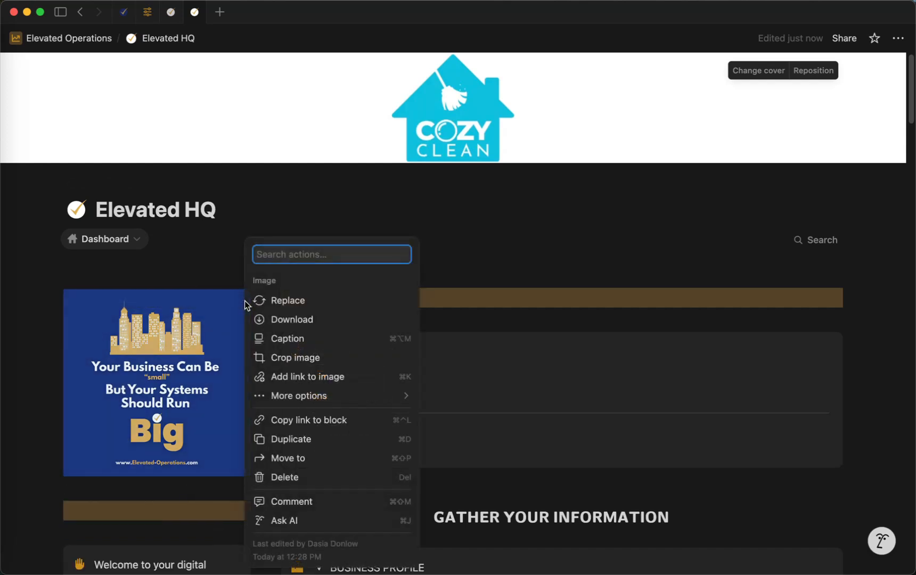
left_click(321, 304)
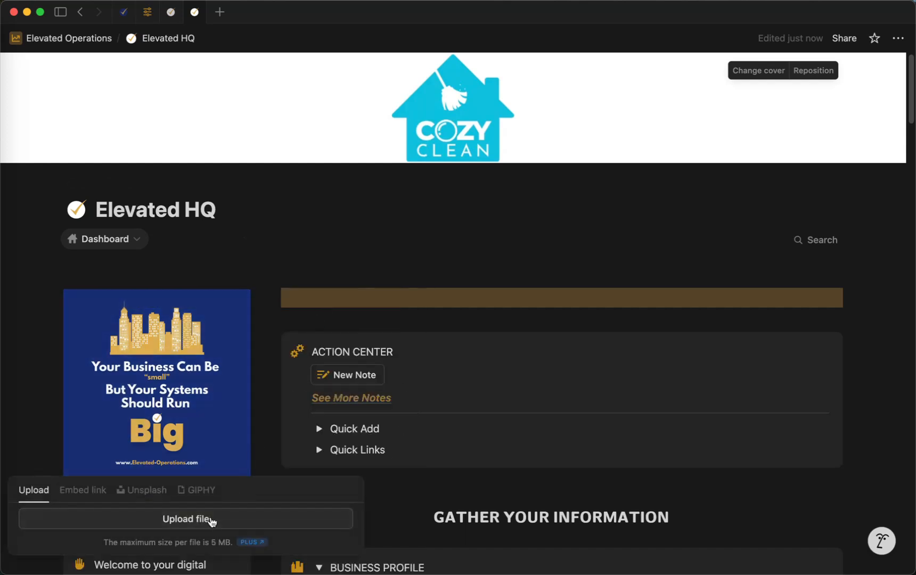
left_click(212, 520)
left_click(257, 96)
double_click(257, 96)
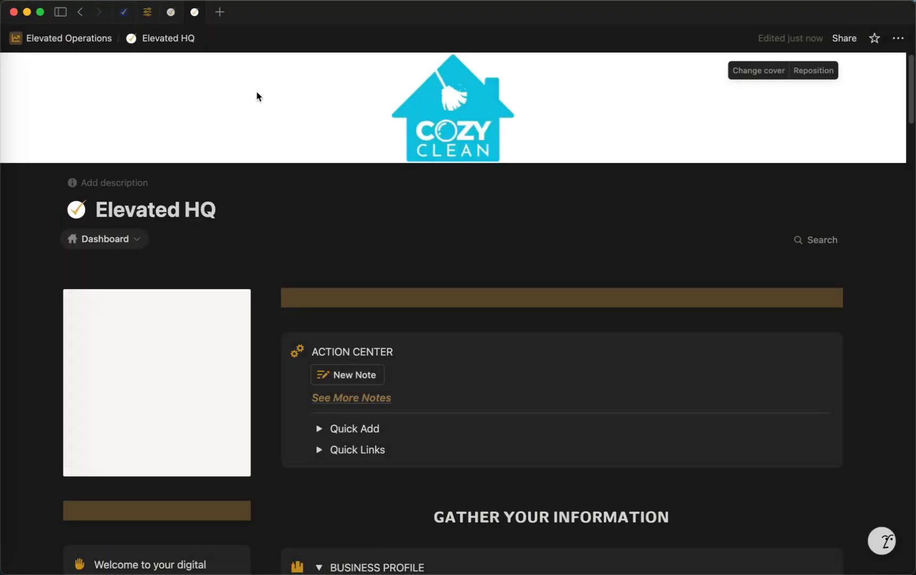
key("Return")
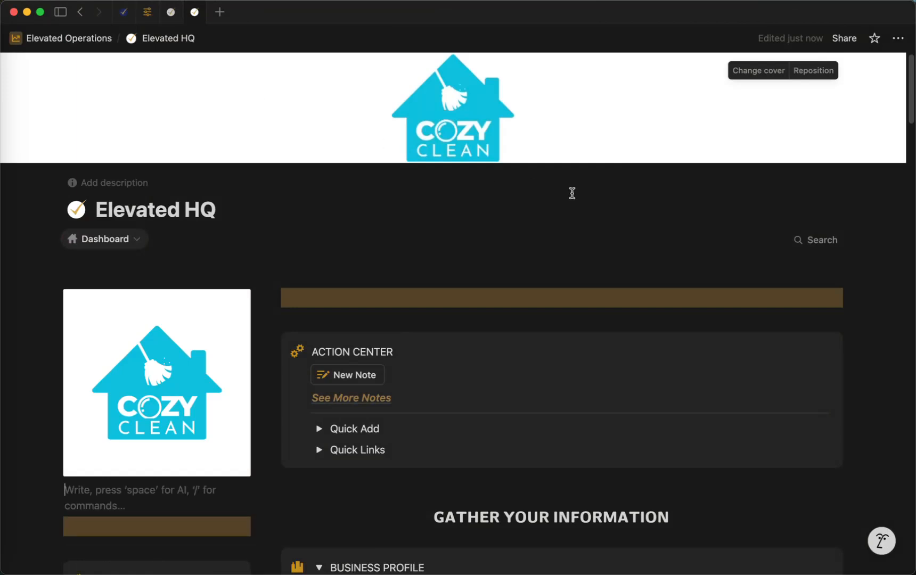
Change the divider bar above the Action Center to a blue background.
scroll(572, 193, "down", 3)
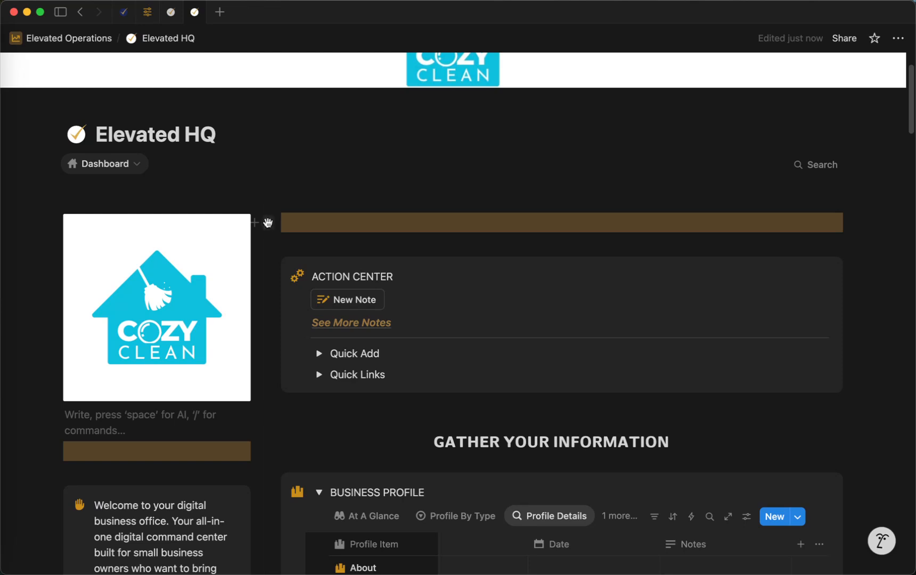
left_click(268, 222)
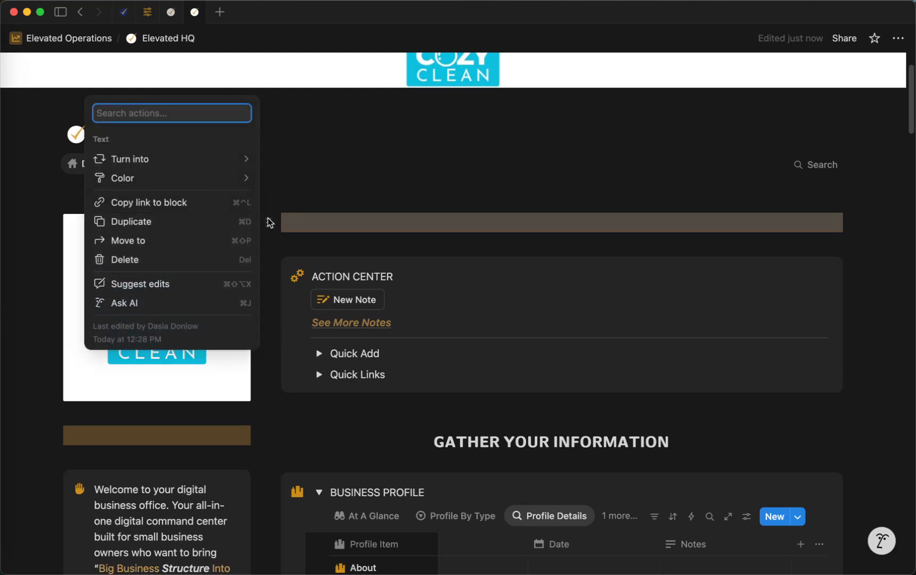
mouse_move(249, 186)
scroll(357, 365, "down", 2)
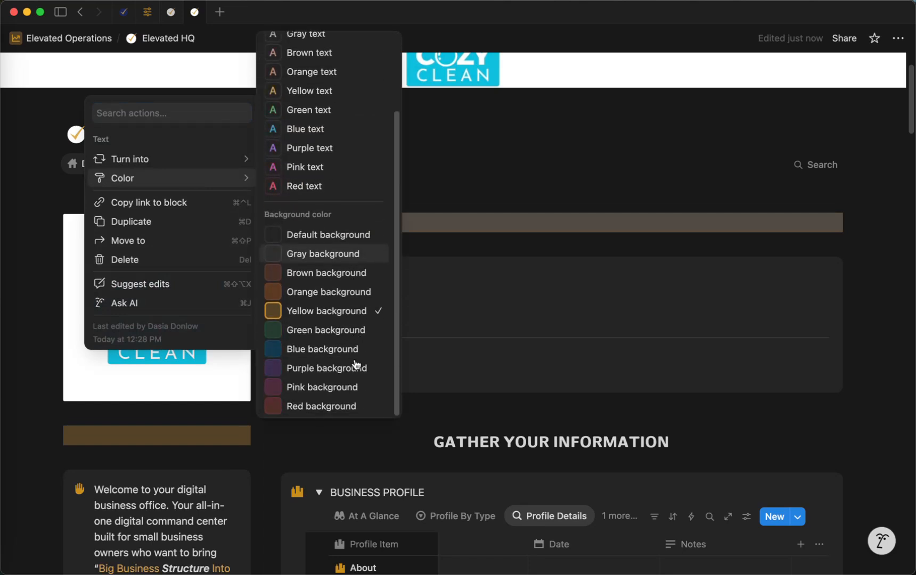
left_click(313, 349)
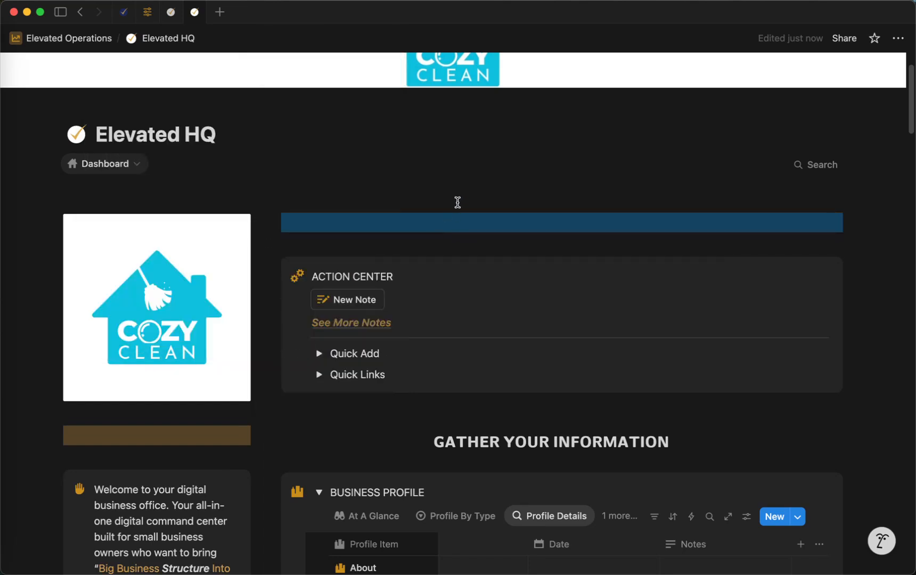
Change the divider bar beneath the square Cozy Clean logo to a blue background.
left_click(50, 436)
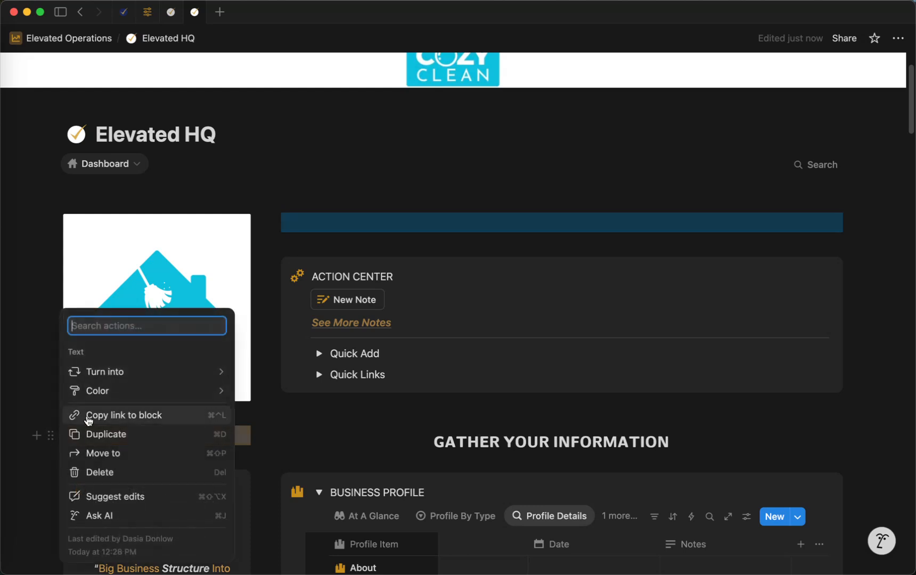
mouse_move(217, 394)
scroll(313, 523, "down", 1)
scroll(313, 523, "down", 1)
left_click(313, 497)
Give the divider bar between the welcome callout and the Navigation section a blue background.
scroll(314, 475, "down", 8)
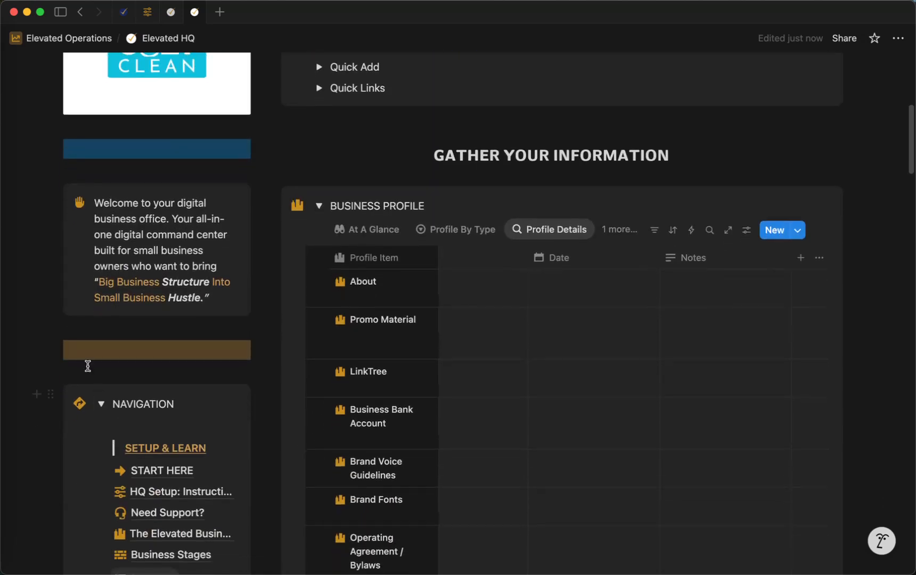
left_click(51, 350)
mouse_move(135, 307)
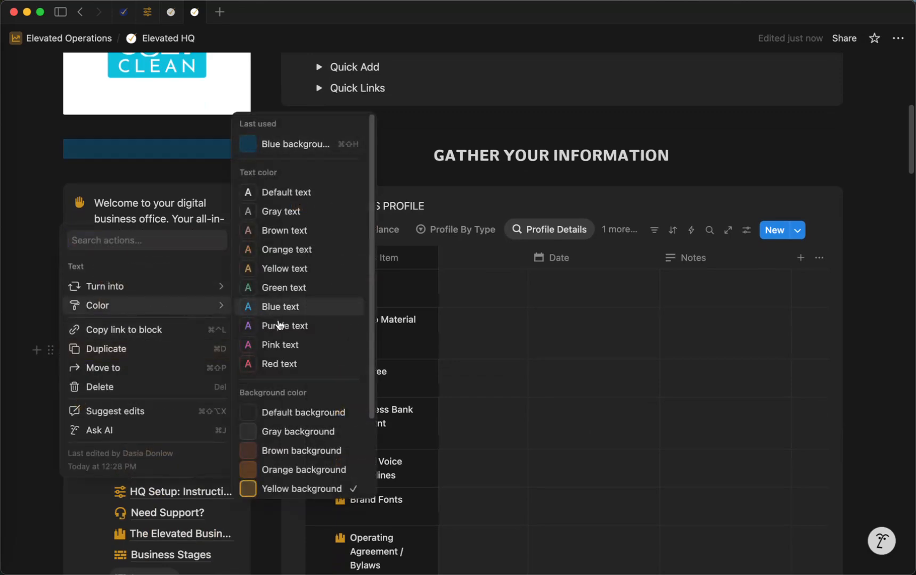
scroll(307, 463, "down", 2)
left_click(293, 431)
Set the divider bar above "Your Day & Week at a Glance" to a blue background.
scroll(267, 480, "down", 10)
scroll(267, 480, "down", 20)
scroll(267, 479, "up", 5)
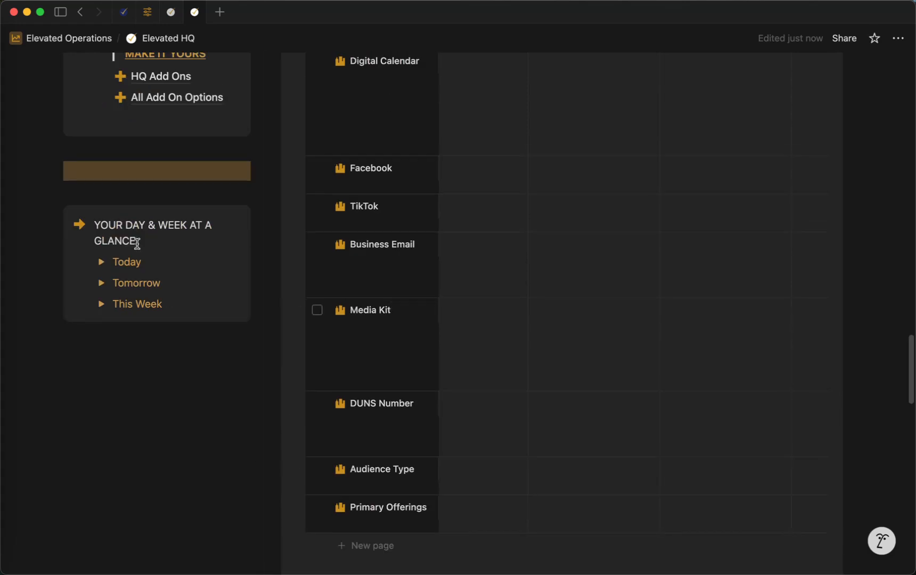
left_click(50, 171)
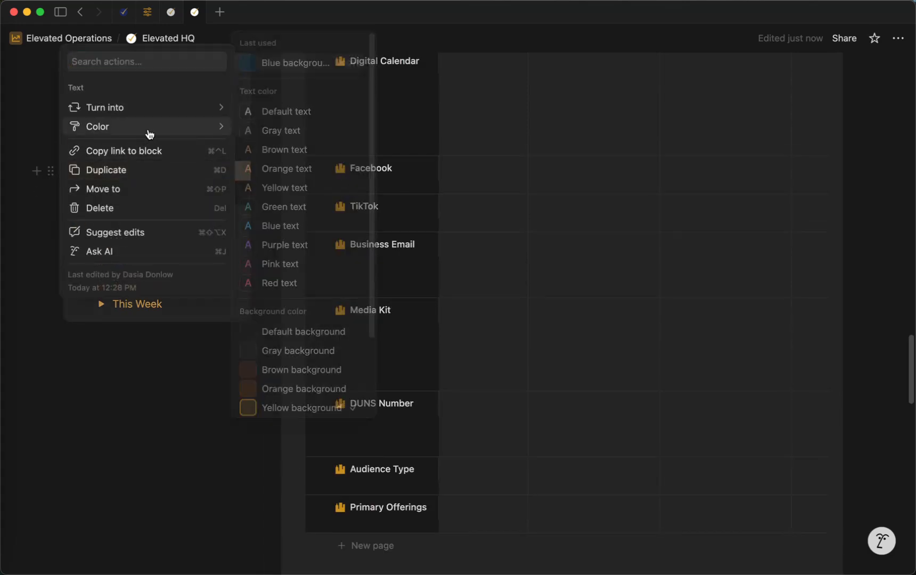
mouse_move(224, 130)
scroll(305, 341, "down", 2)
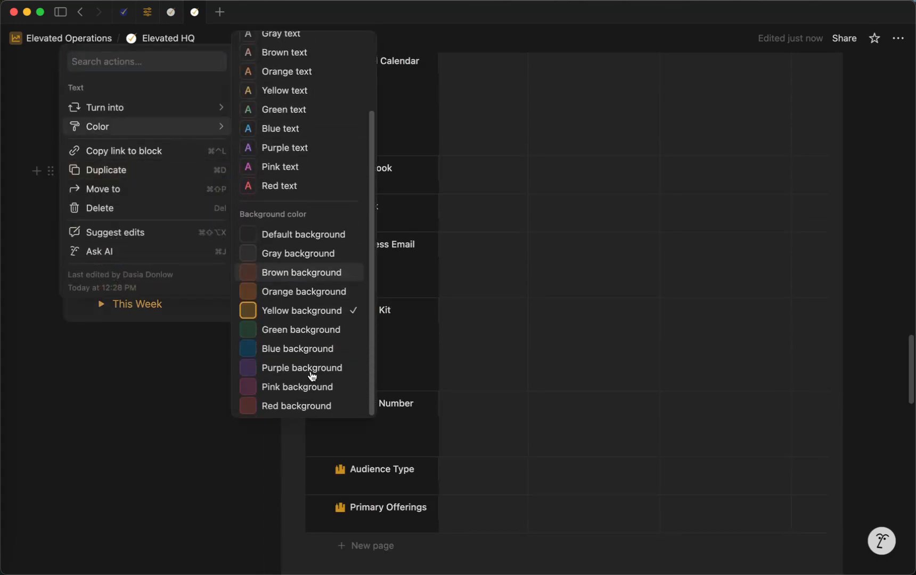
left_click(314, 350)
Apply a blue background to the full-width divider bar above the "Back to the Top" link.
scroll(239, 442, "down", 15)
scroll(266, 411, "down", 6)
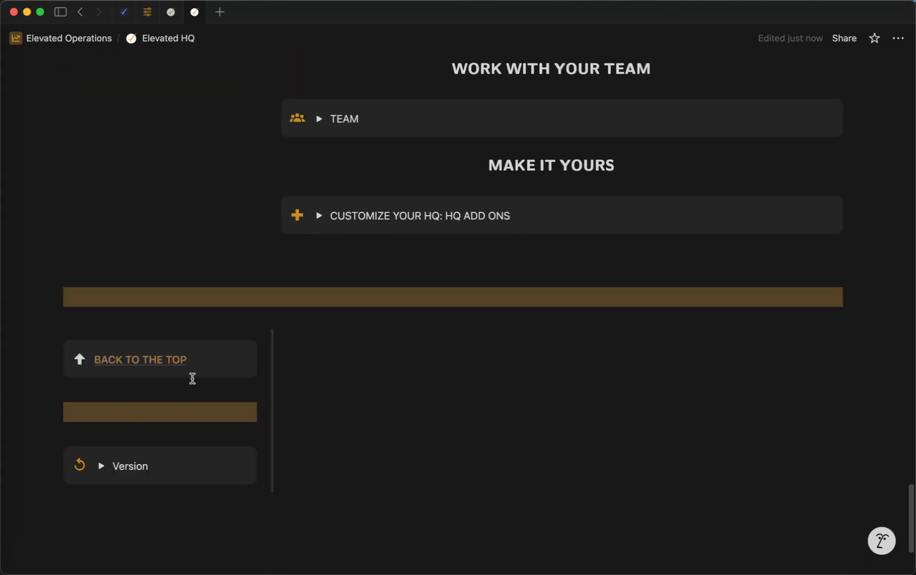
left_click(50, 297)
mouse_move(147, 251)
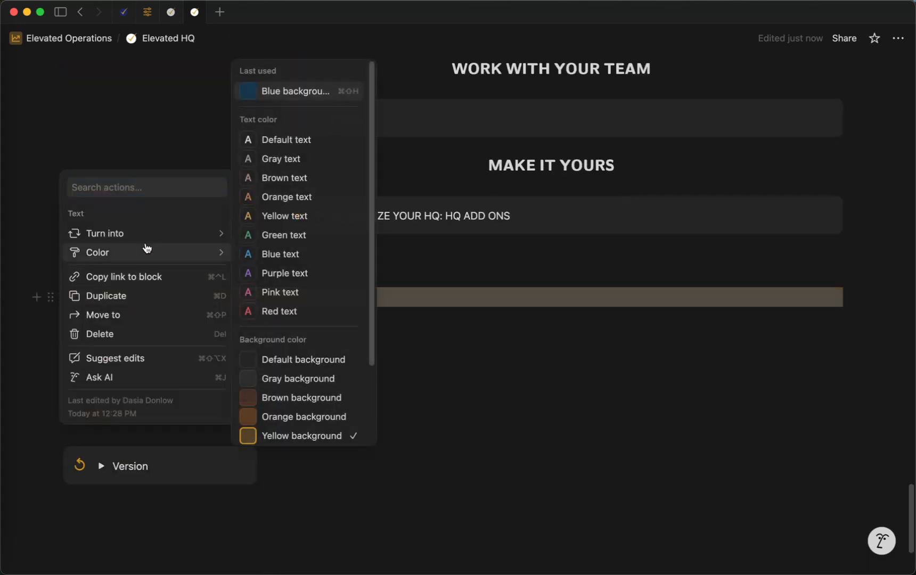
scroll(297, 378, "down", 3)
left_click(296, 377)
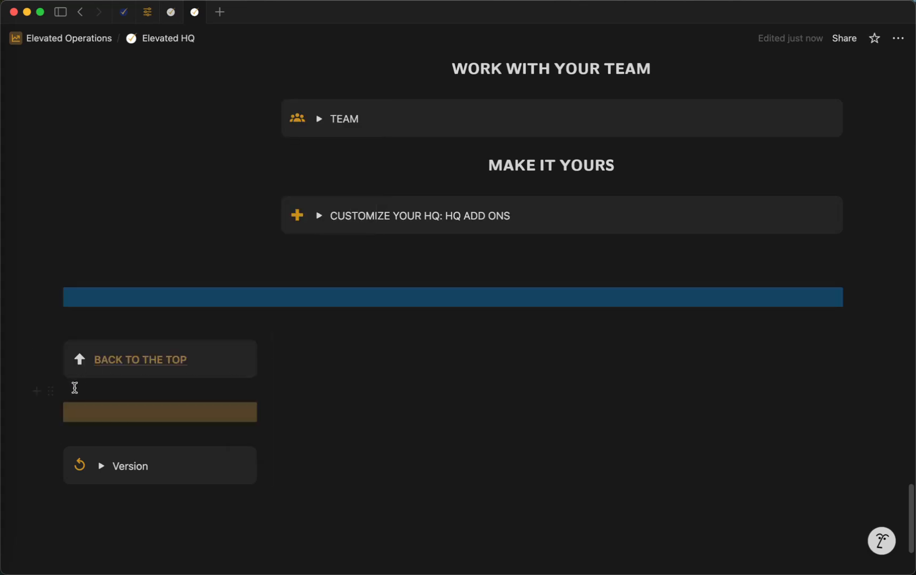
Give the narrow divider bar between the "Back to the Top" and Version callouts a blue background.
left_click(51, 412)
mouse_move(188, 355)
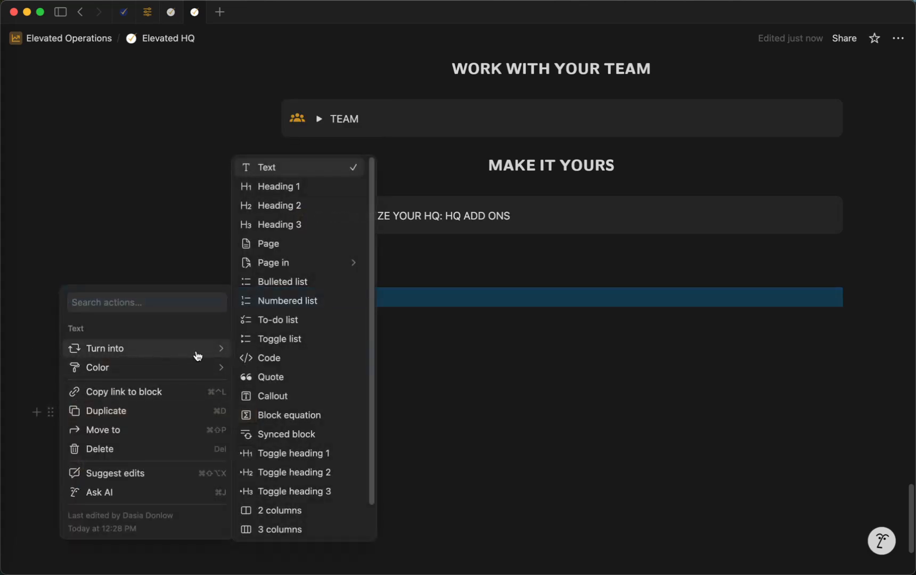
scroll(305, 548, "down", 3)
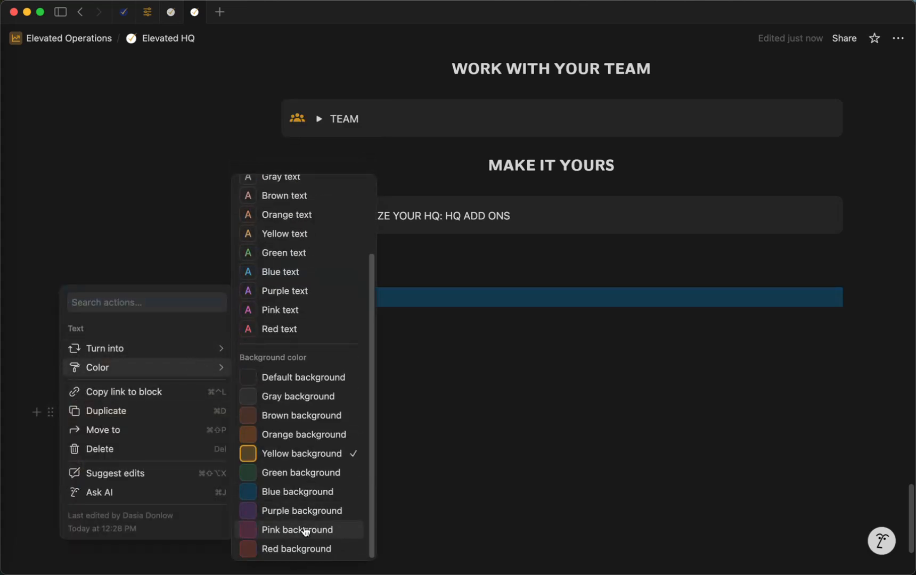
left_click(312, 501)
Replace the Elevated HQ page icon with cozy-clean-logo.png, adding it to the workspace emoji library as cozy-clean-logo.
scroll(347, 490, "up", 10)
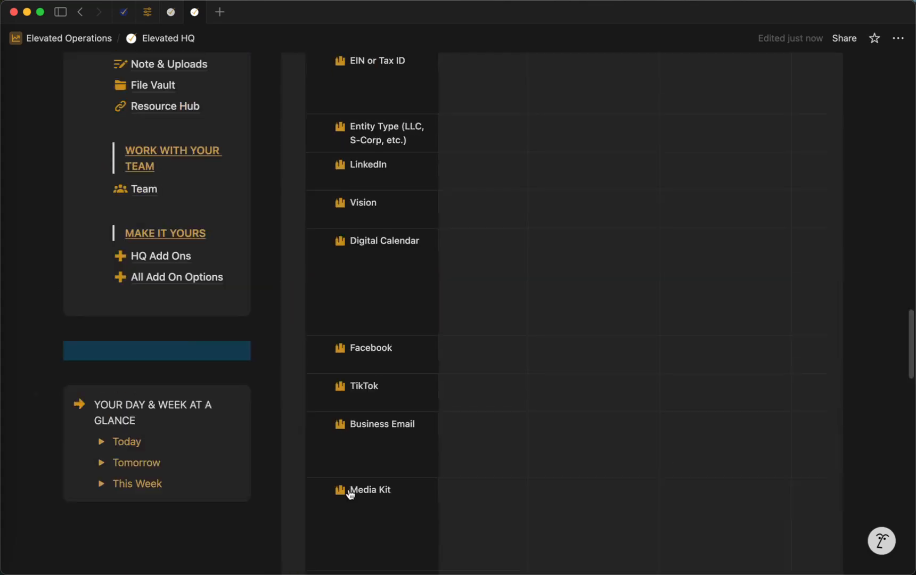
scroll(350, 495, "up", 15)
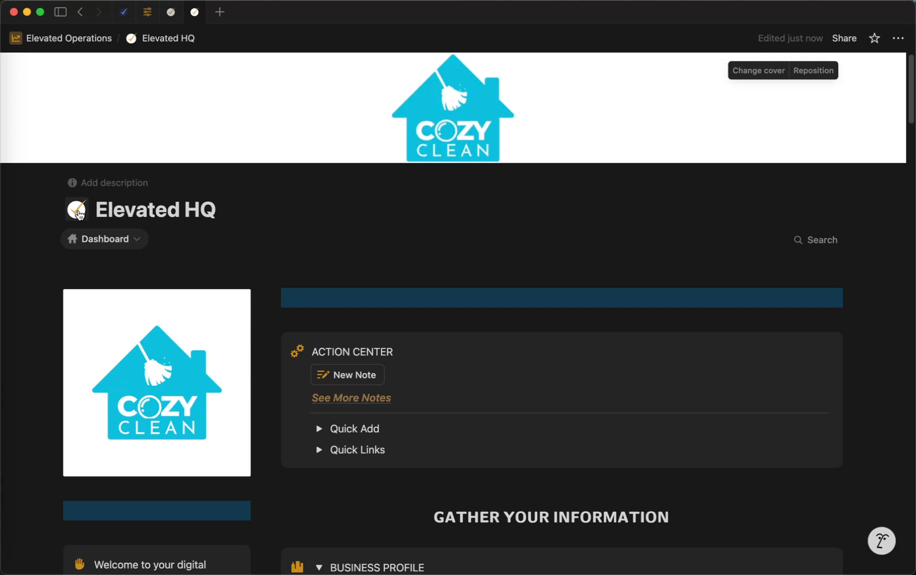
left_click(79, 214)
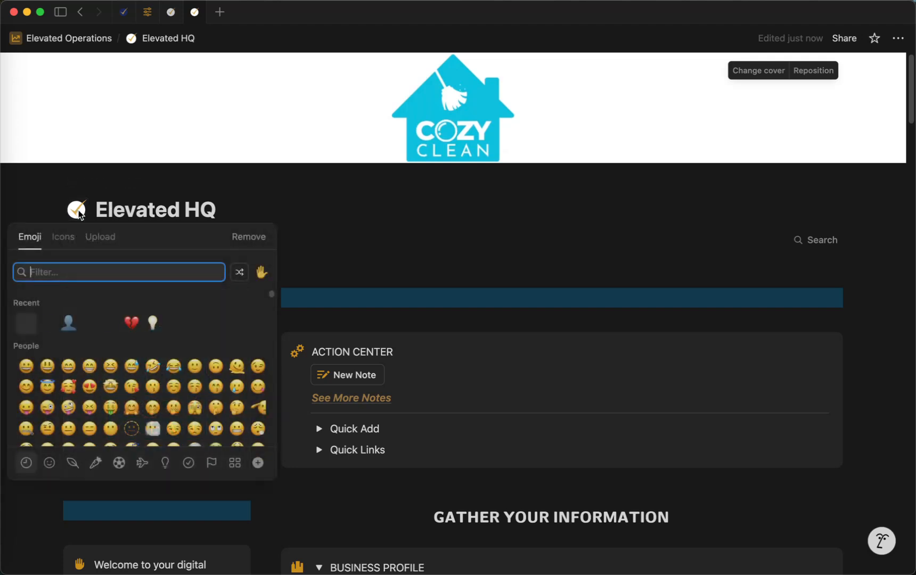
left_click(61, 237)
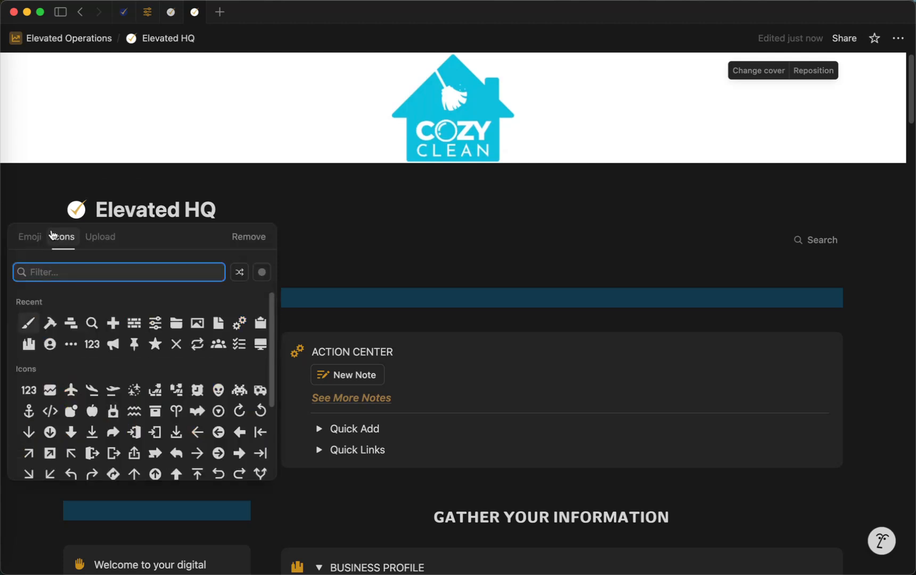
left_click(37, 238)
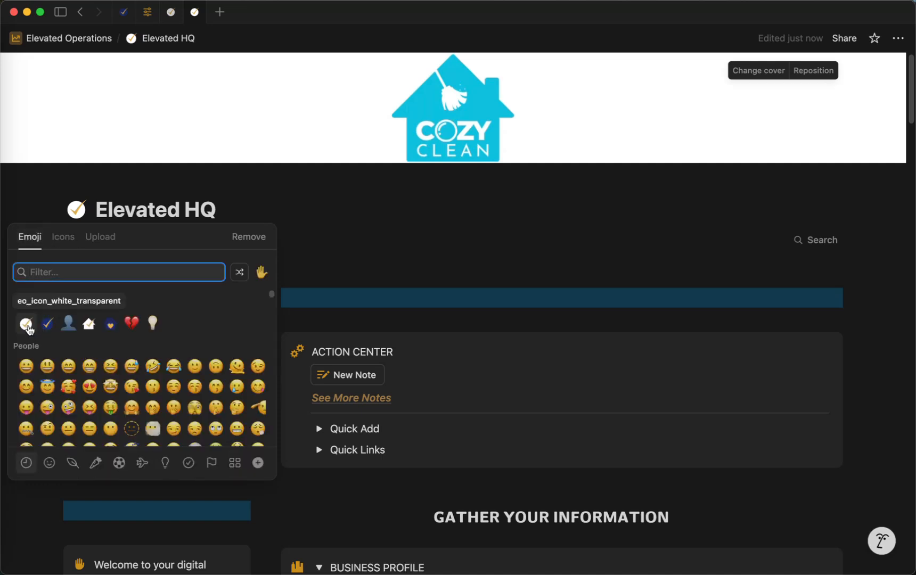
left_click(100, 238)
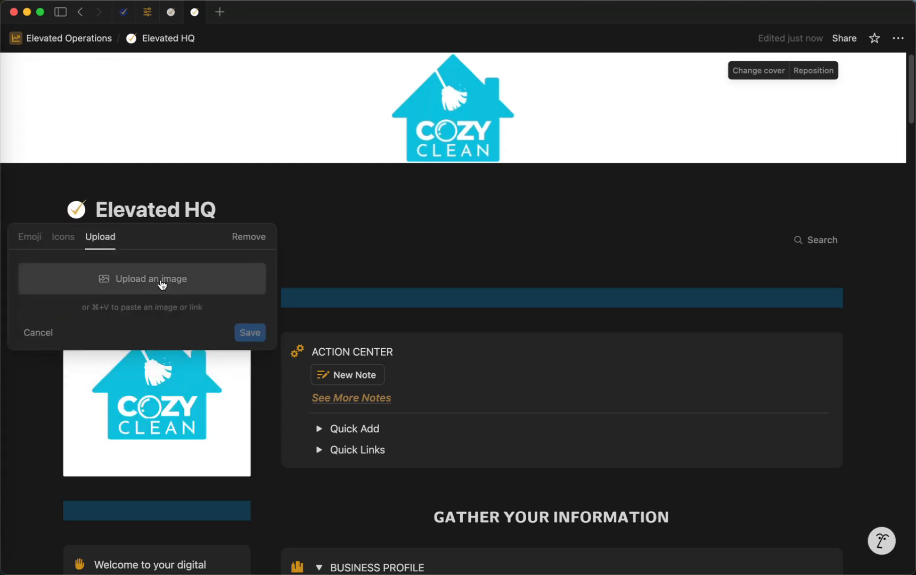
left_click(162, 284)
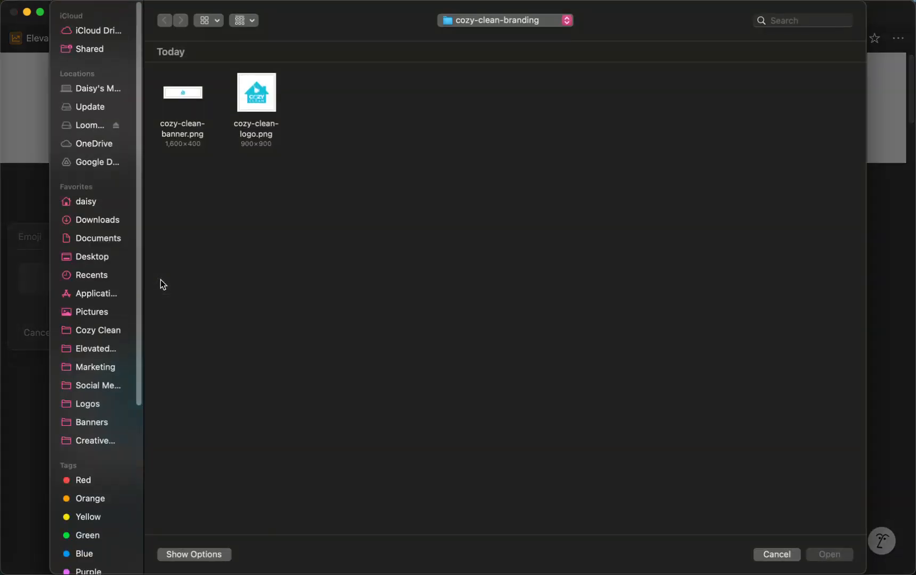
left_click(248, 135)
left_click(832, 554)
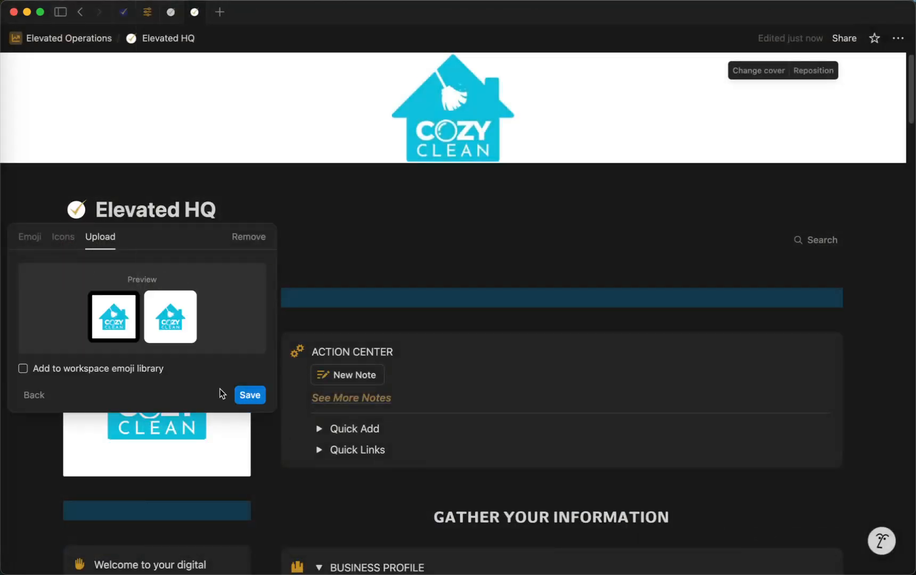
left_click(39, 370)
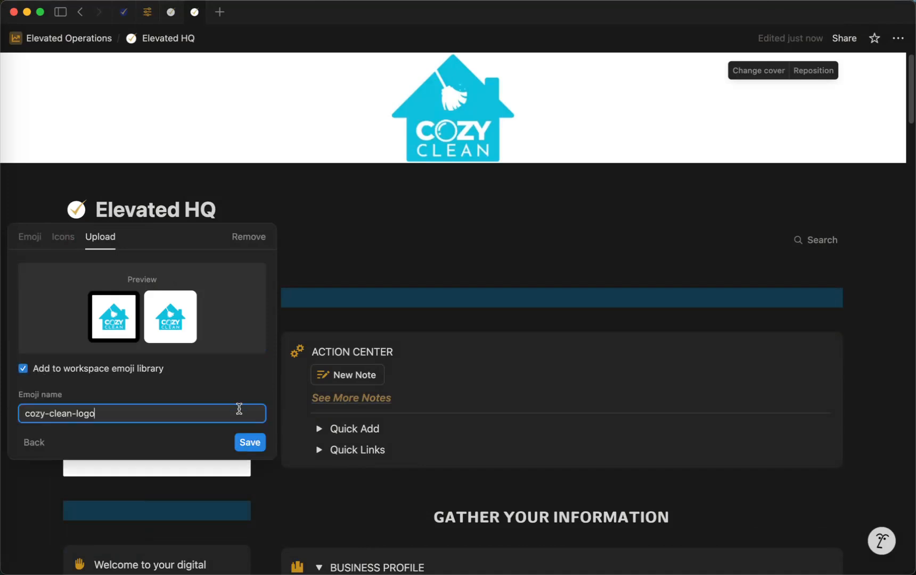
left_click(251, 443)
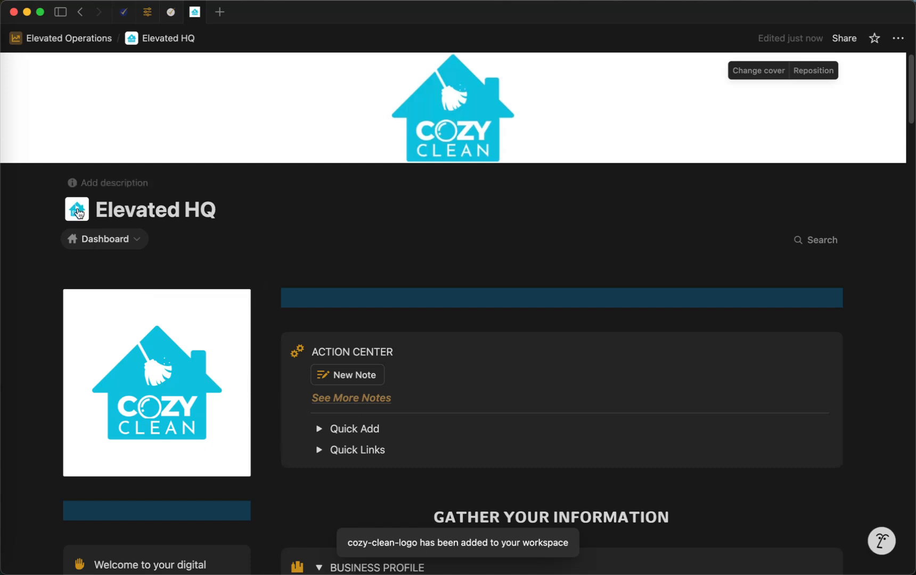
Search the built-in icons for "clean" and set the page icon to the yellow broom and bucket.
left_click(78, 213)
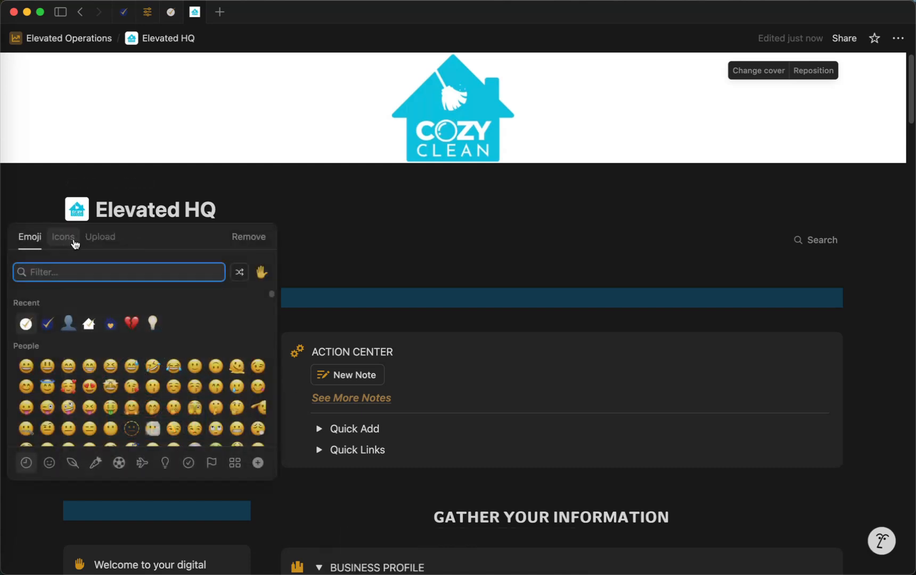
left_click(62, 238)
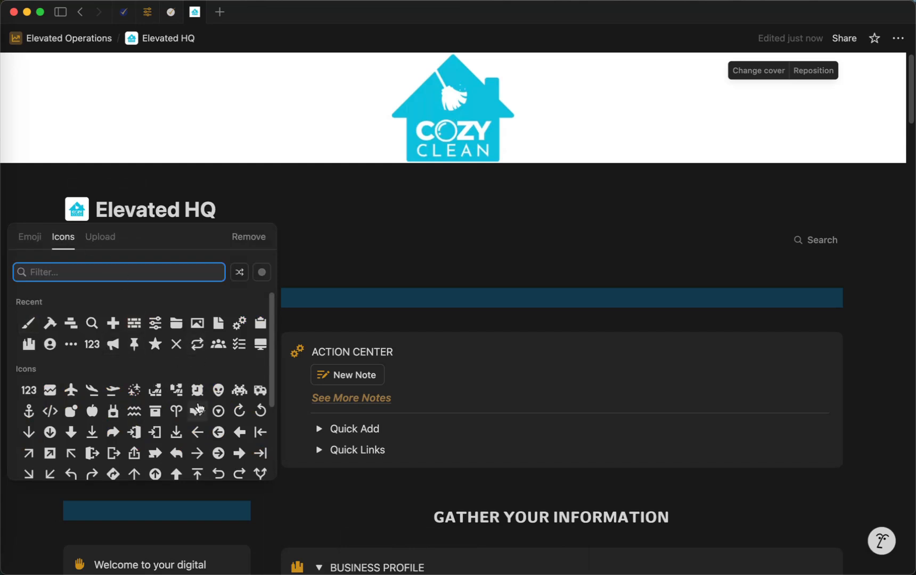
scroll(197, 426, "down", 1)
type("clean")
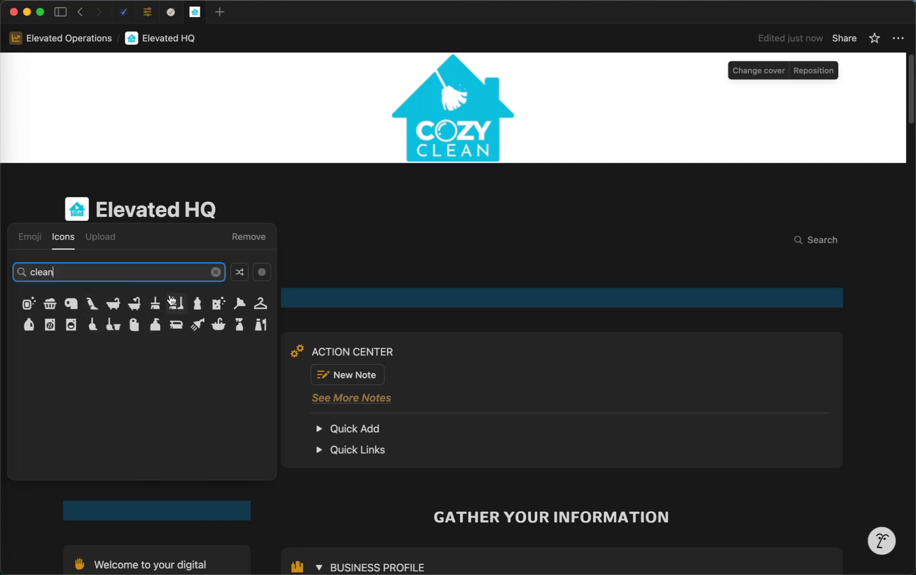
left_click(111, 329)
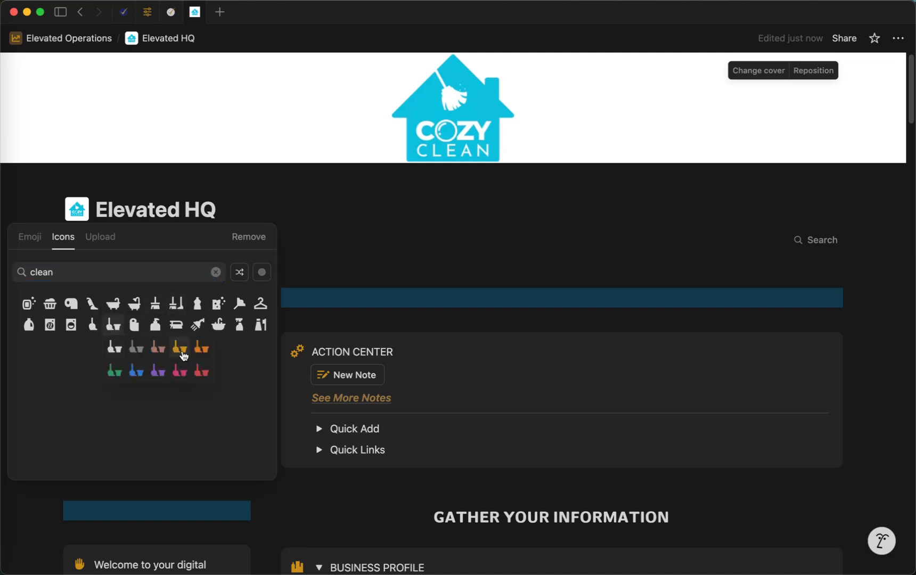
left_click(180, 349)
left_click(125, 286)
left_click(87, 200)
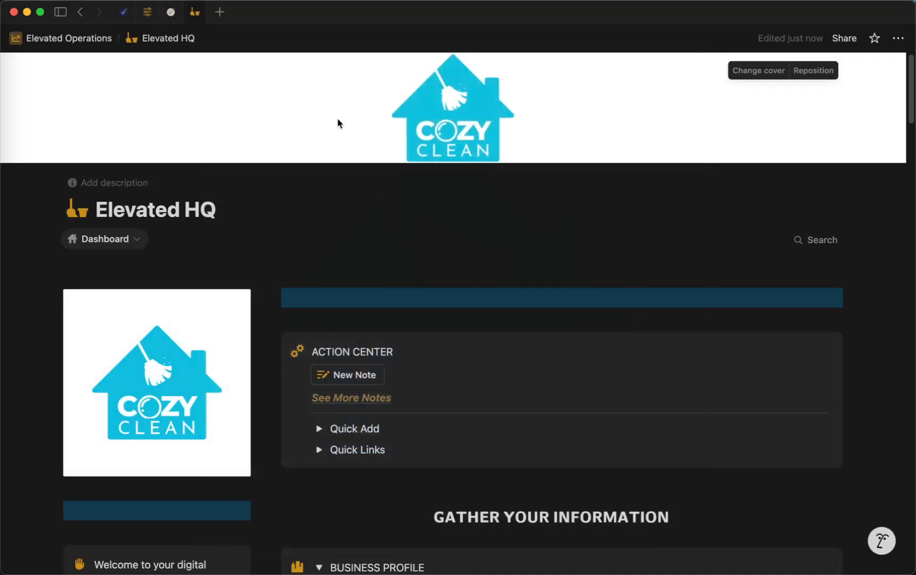
Change the page's broom and bucket icon to blue.
left_click(80, 212)
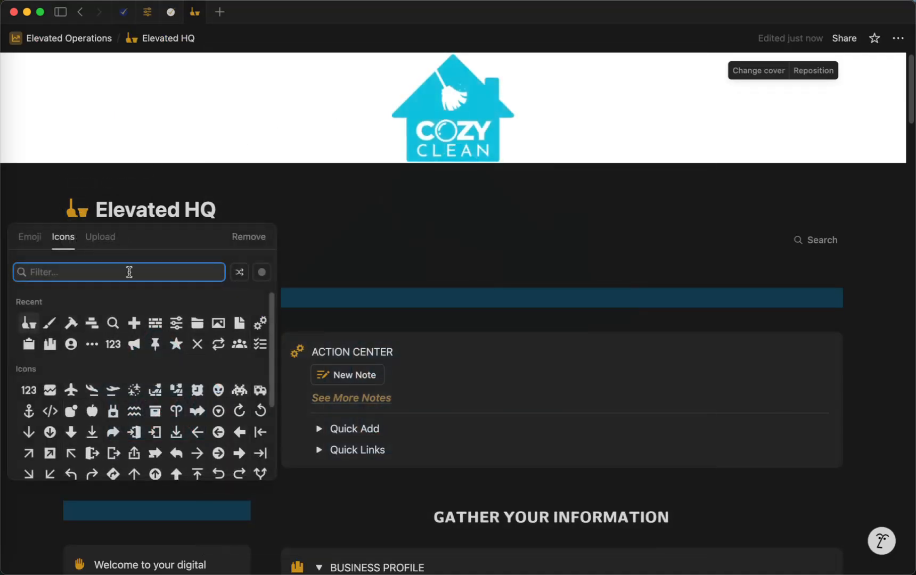
left_click(33, 326)
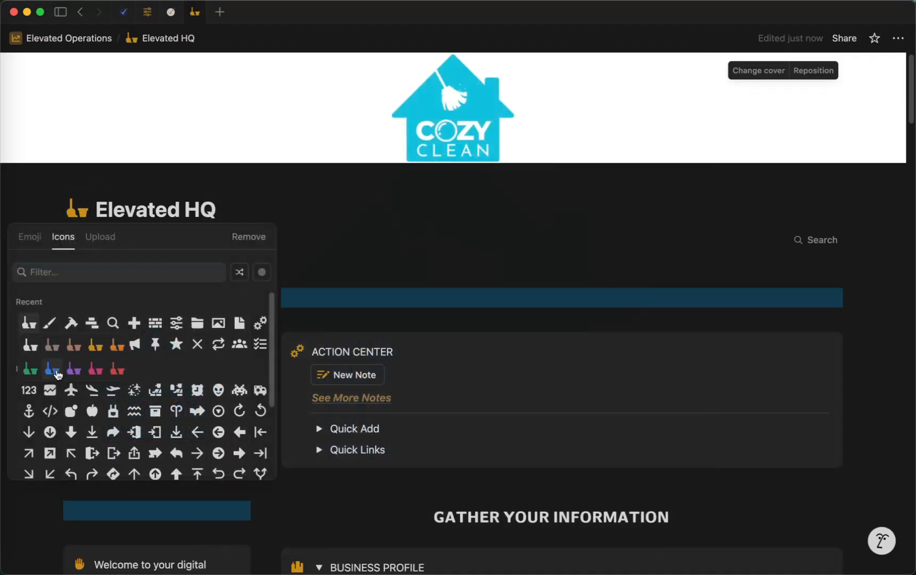
left_click(52, 370)
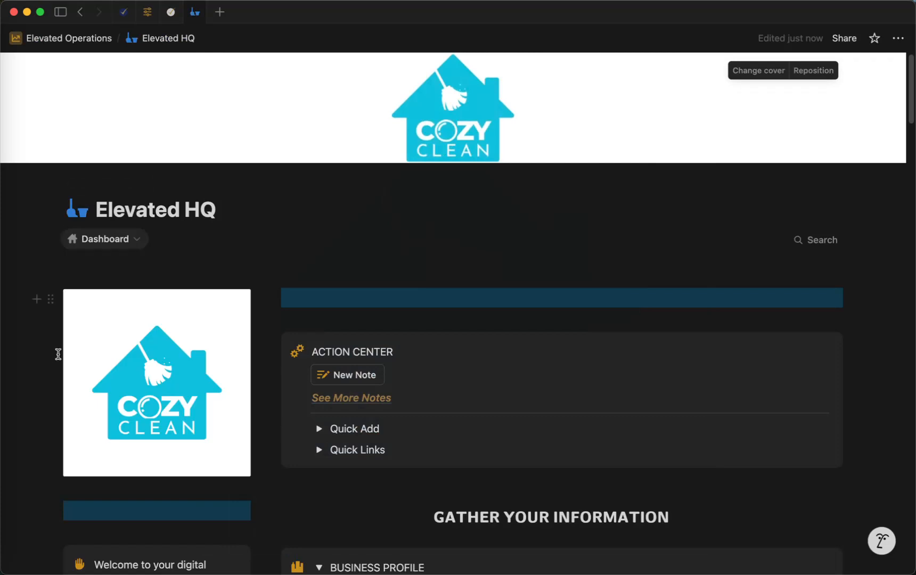
Recolor the page's broom and bucket icon to the white variant.
left_click(76, 209)
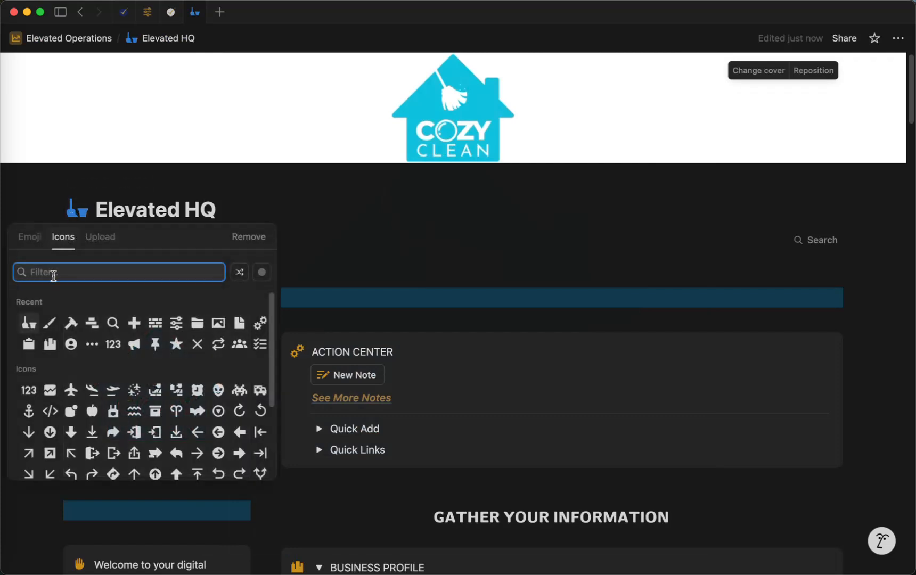
left_click(29, 323)
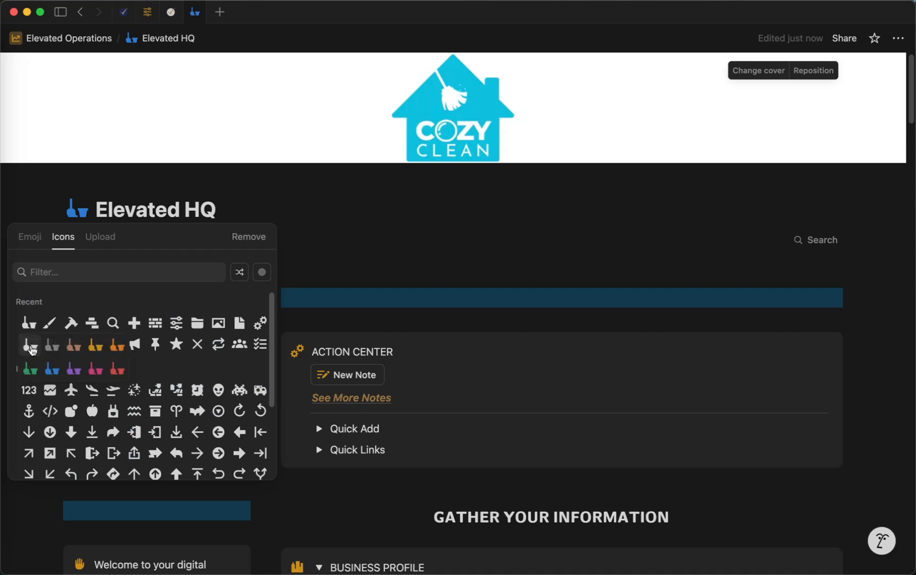
left_click(31, 346)
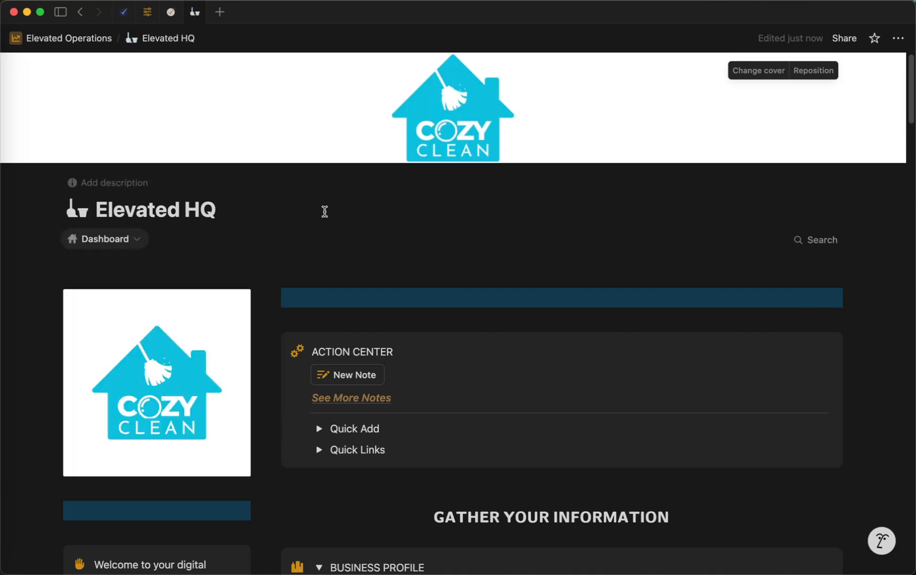
Rename the page title from Elevated HQ to "Cozy Clean HQ".
left_click(213, 209)
key("super+a")
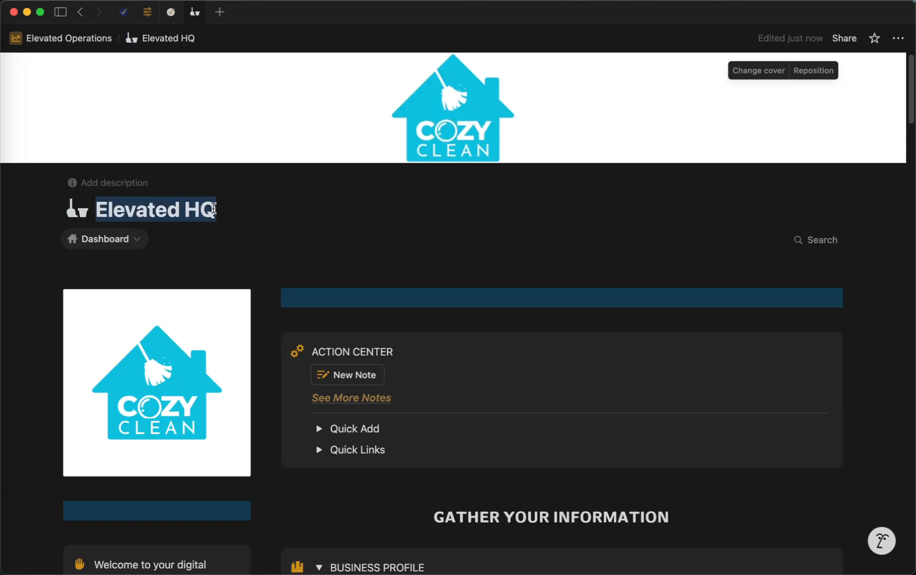
type("CoZ")
key("BackSpace")
type("zy")
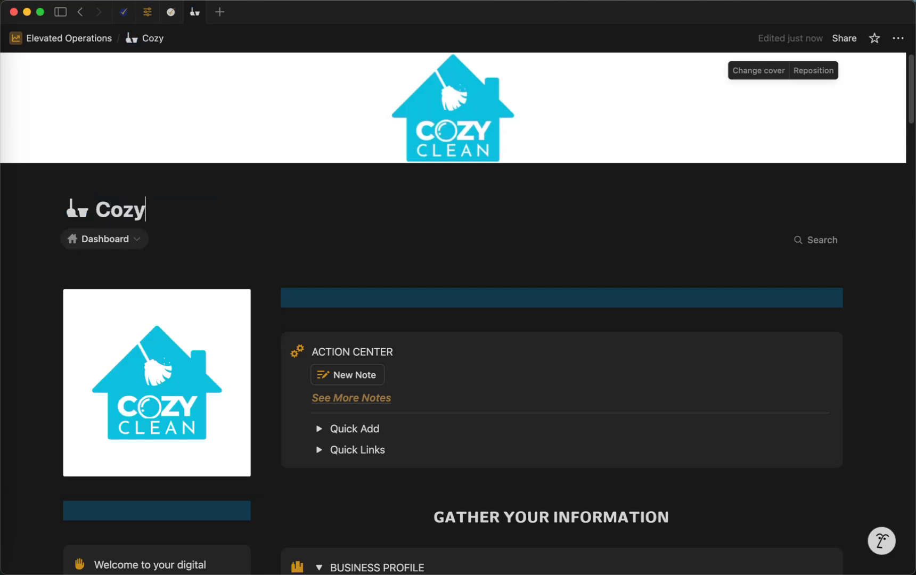
type(" Clean HQ")
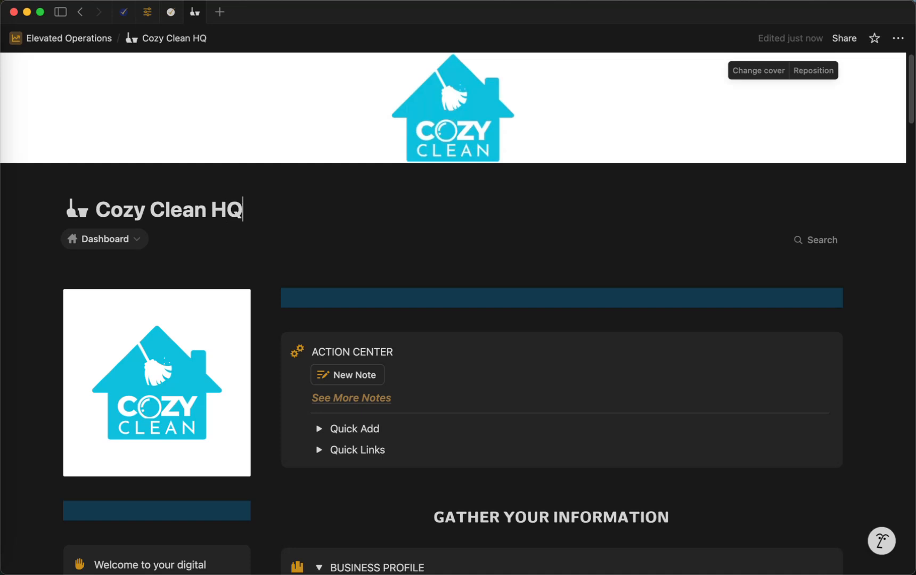
key("Return")
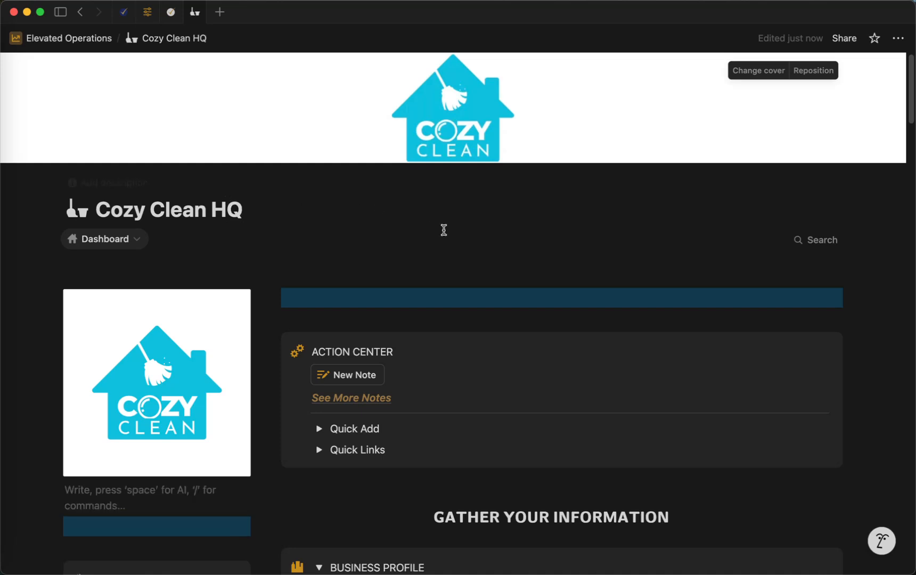
Search the built-in icons for "gear" and choose the double-gear icon for the Action Center callout.
scroll(439, 229, "down", 2)
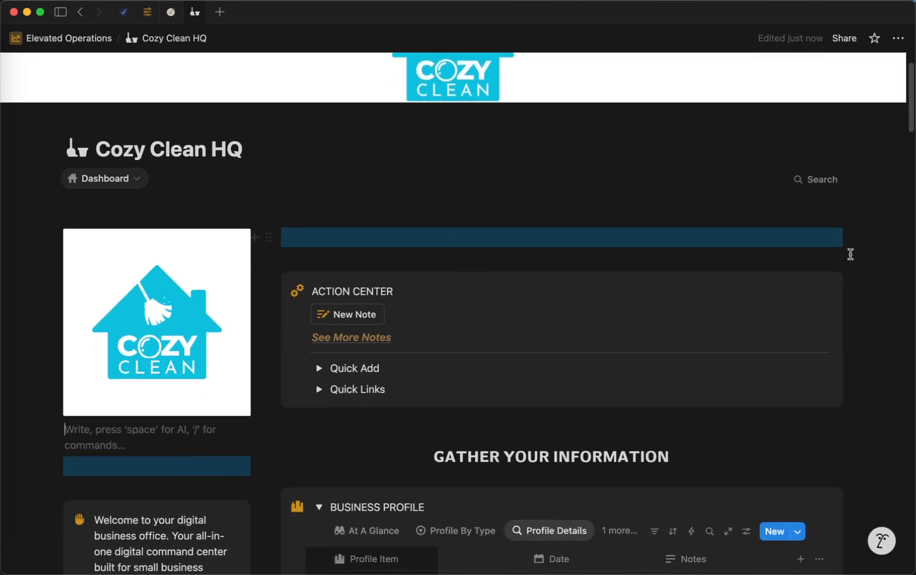
scroll(852, 249, "down", 2)
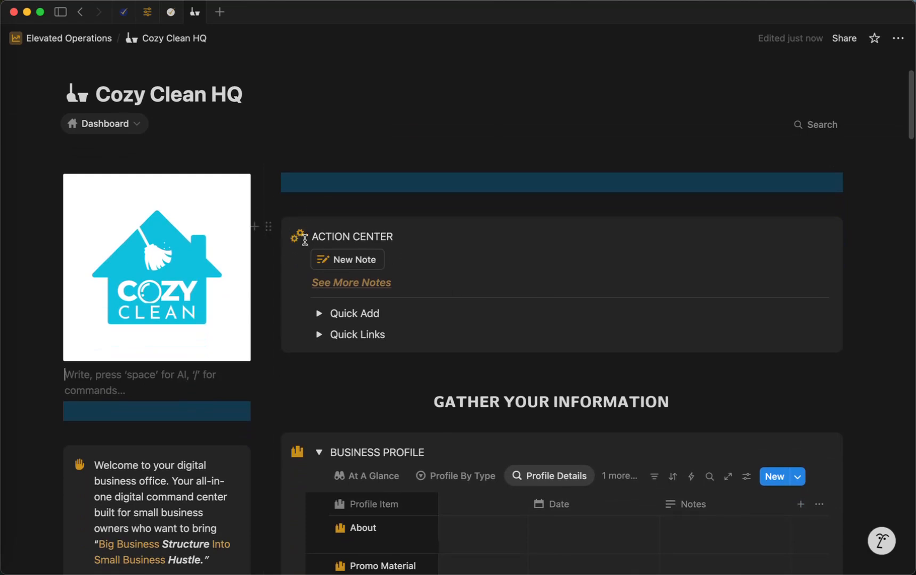
scroll(305, 444, "down", 4)
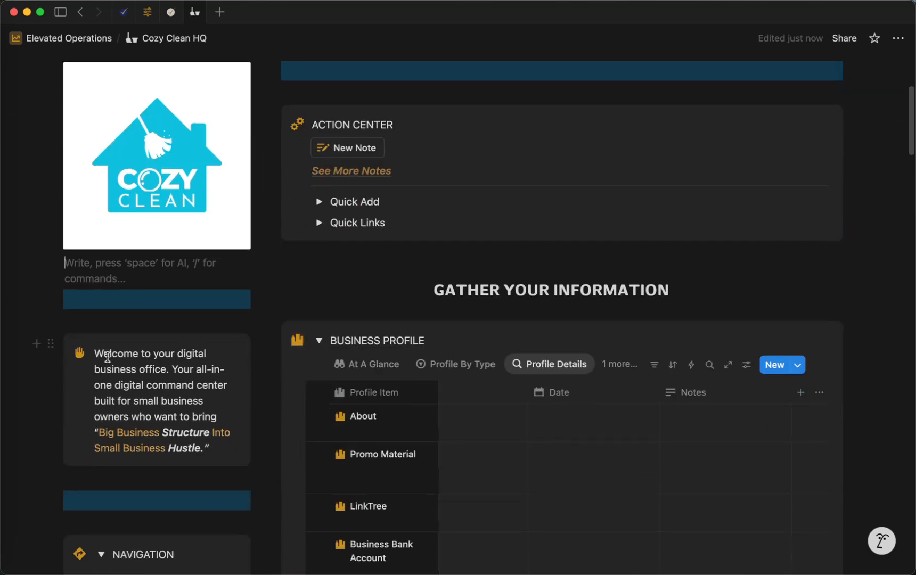
mouse_move(245, 200)
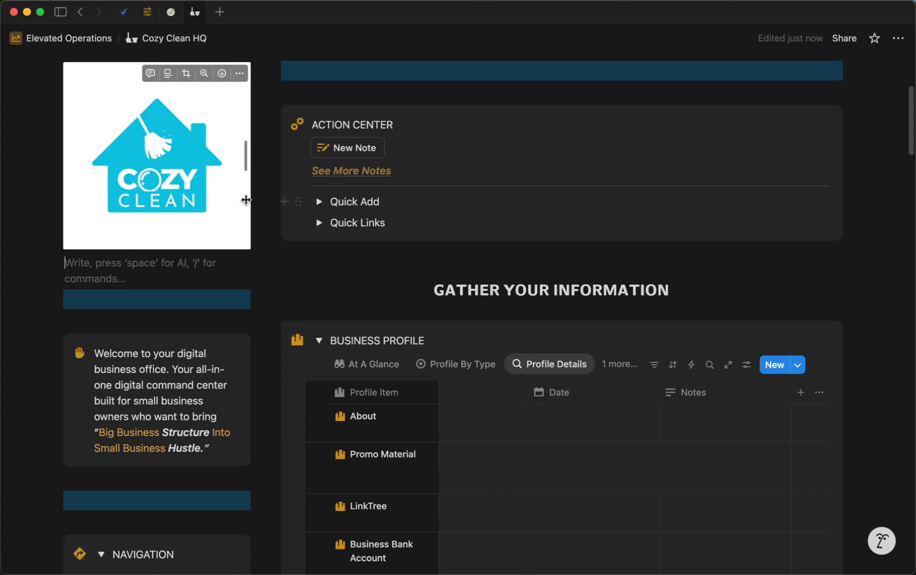
left_click(296, 126)
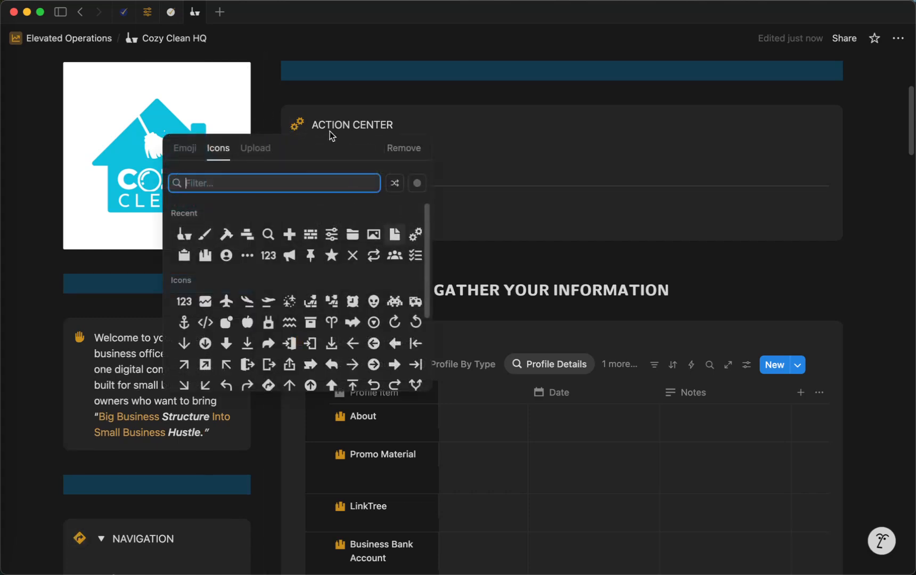
type("gear")
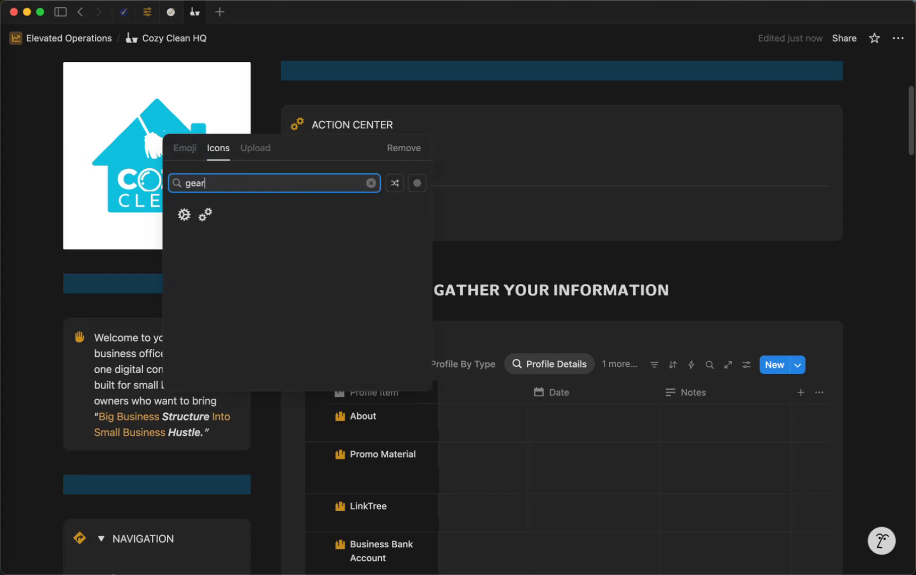
mouse_move(208, 218)
left_click(207, 247)
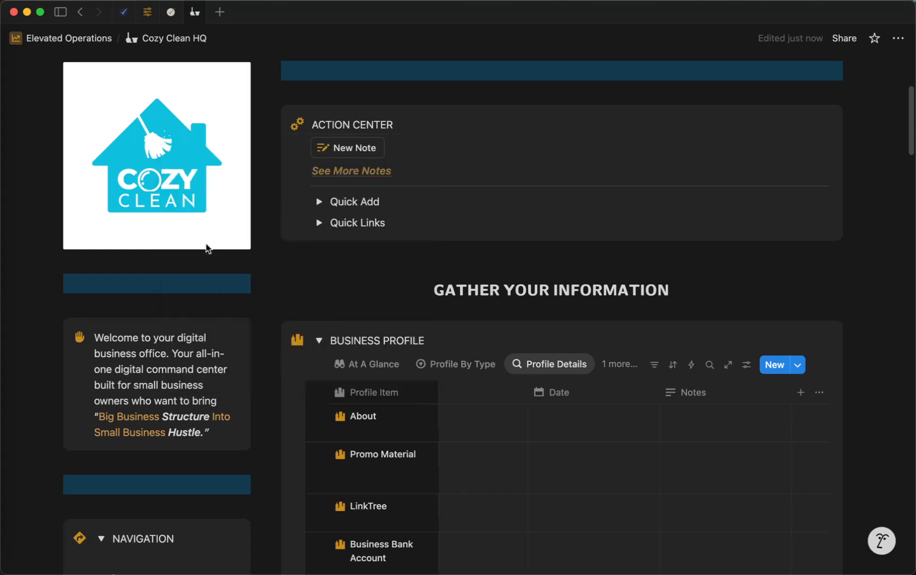
Search the built-in icons for "building" and set the Business Profile callout's icon to the white buildings variant.
left_click(301, 346)
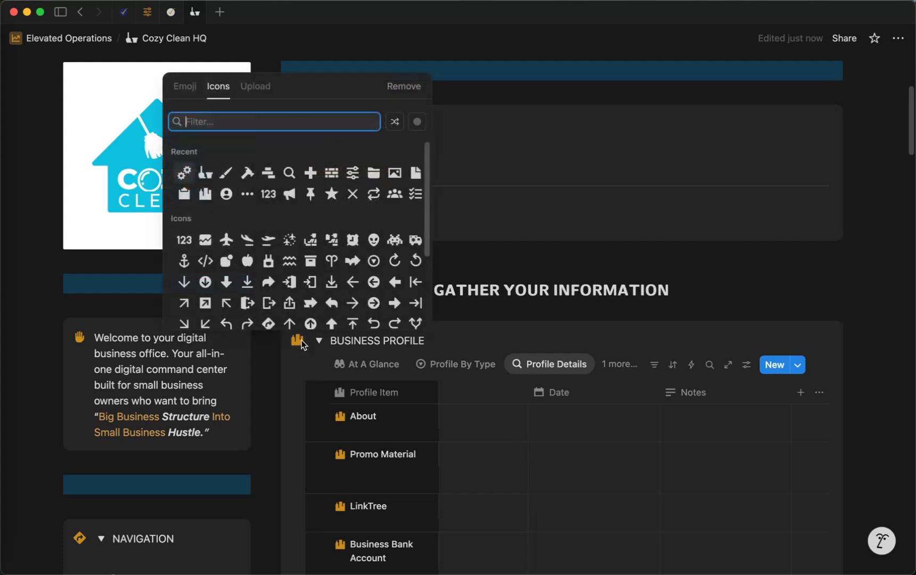
left_click(256, 122)
type("building")
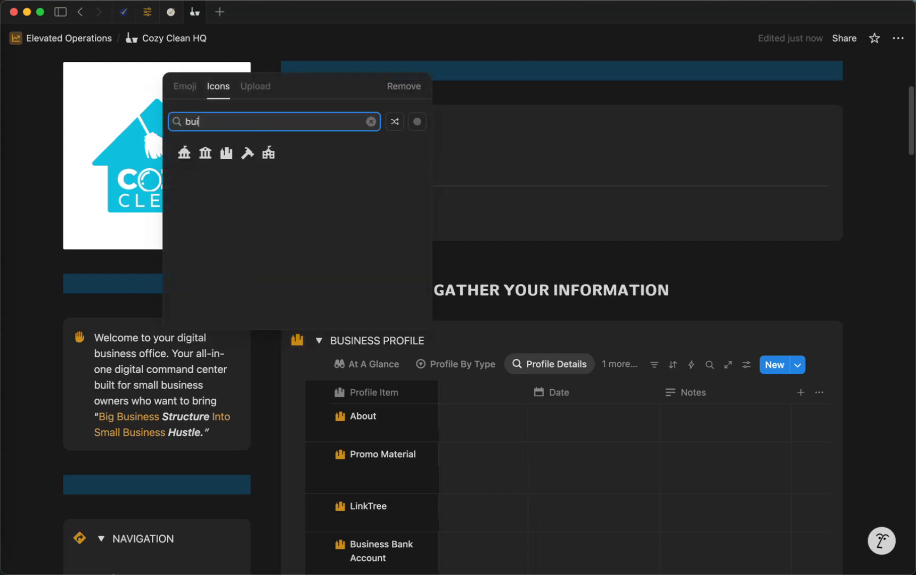
mouse_move(268, 153)
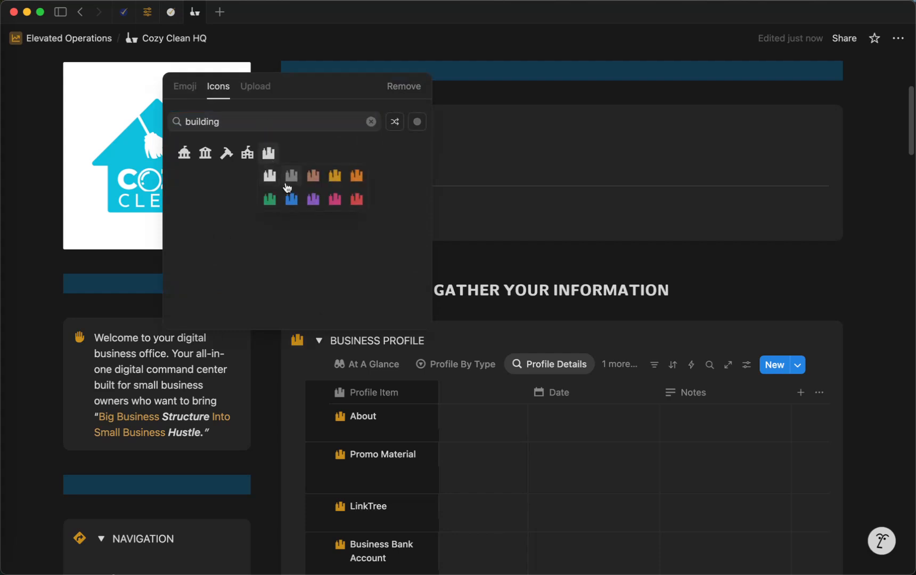
left_click(282, 176)
Search the built-in icons for "hand" and set the welcome callout's icon to the white raised hand.
scroll(307, 283, "down", 3)
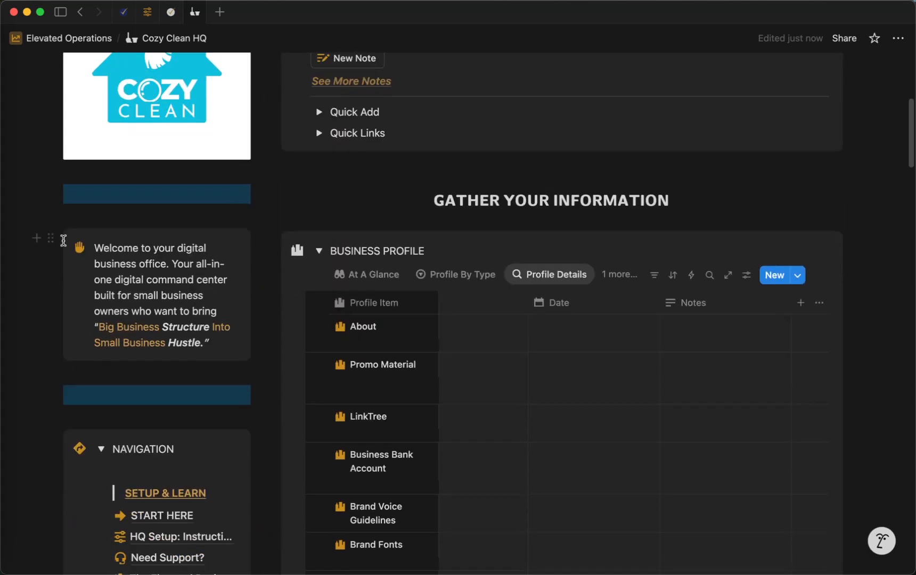
left_click(79, 249)
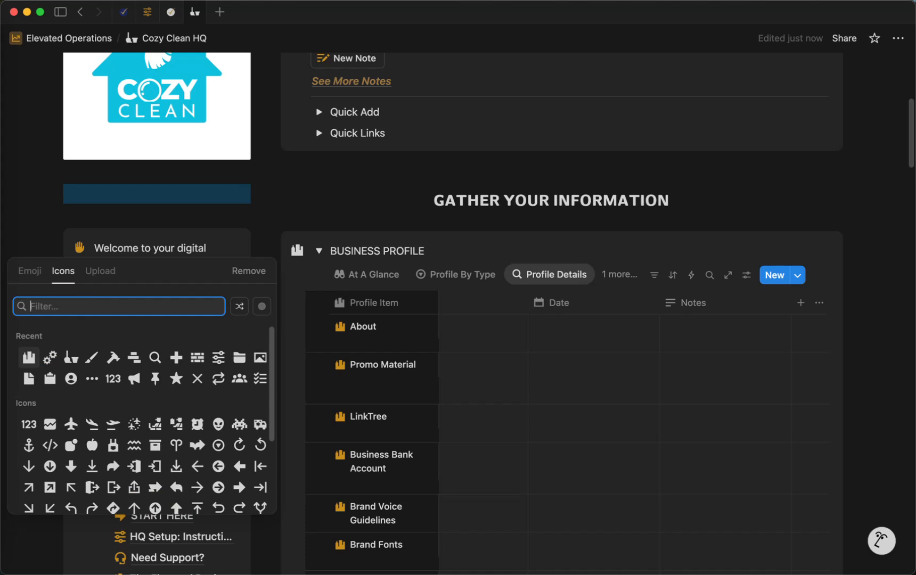
type("hn")
key("BackSpace")
type("and")
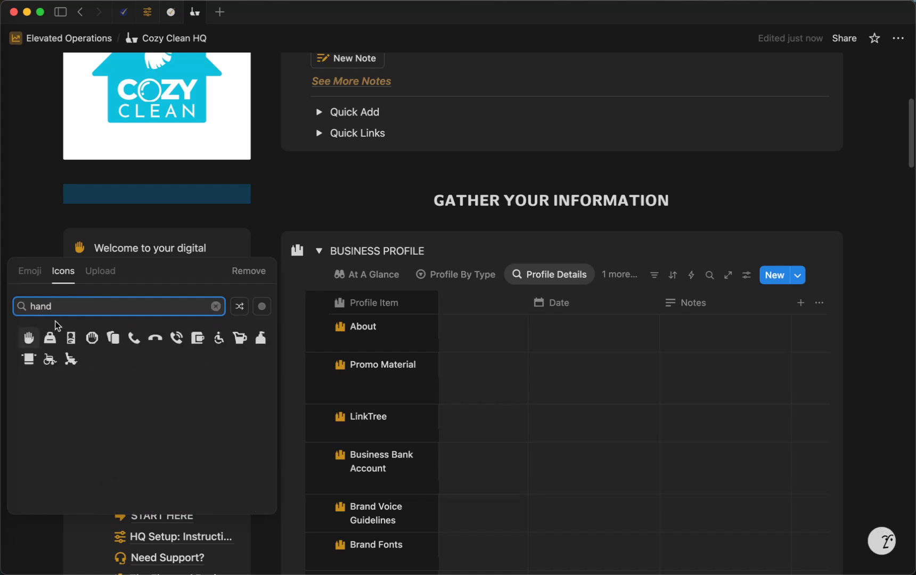
mouse_move(28, 338)
left_click(30, 361)
Search the built-in icons for "nav" and set the Navigation callout's icon to the white turn-arrow diamond sign.
scroll(77, 266, "down", 7)
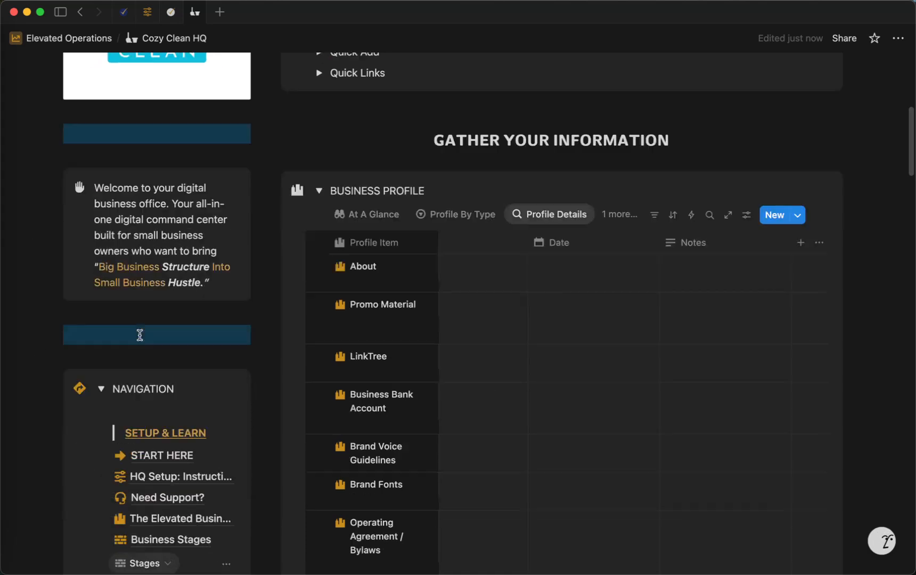
left_click(80, 235)
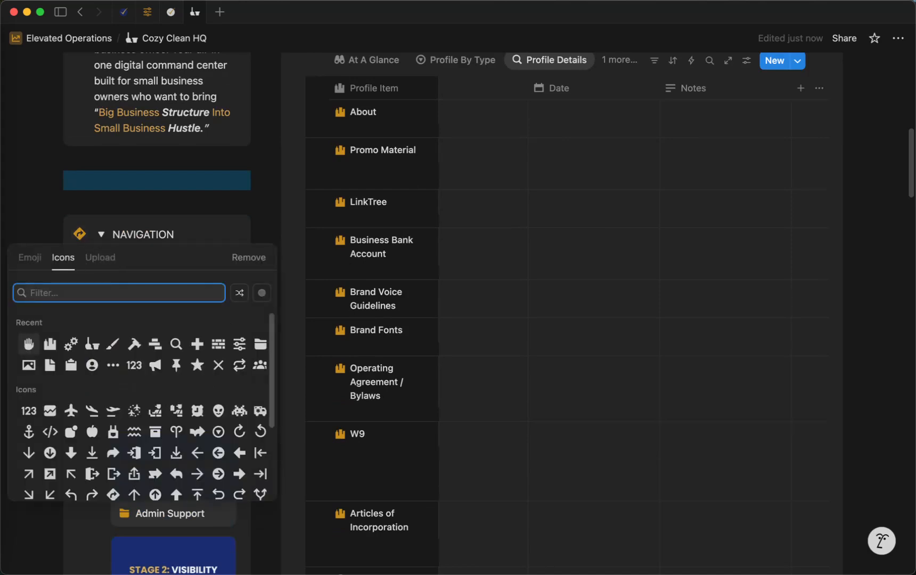
type("naviga")
mouse_move(29, 325)
left_click(99, 345)
left_click(80, 235)
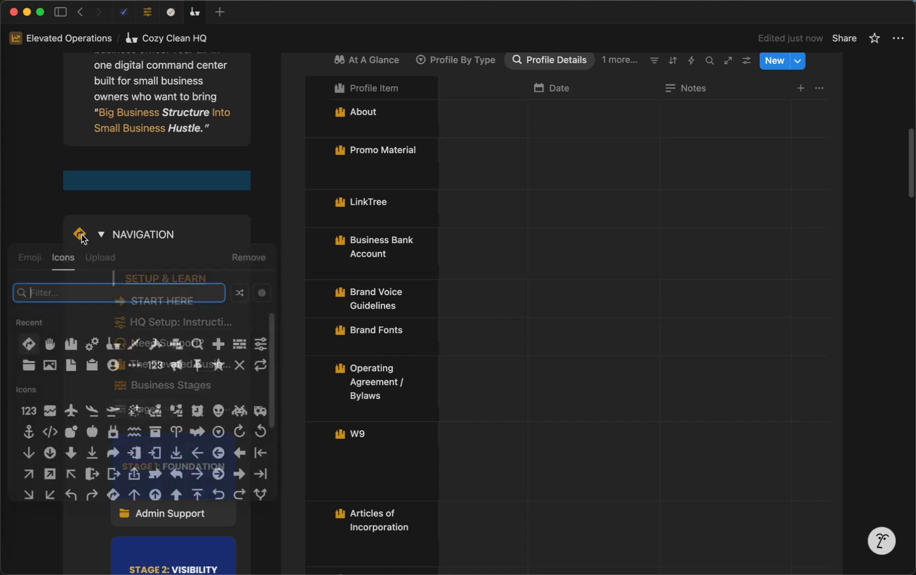
mouse_move(32, 342)
left_click(34, 368)
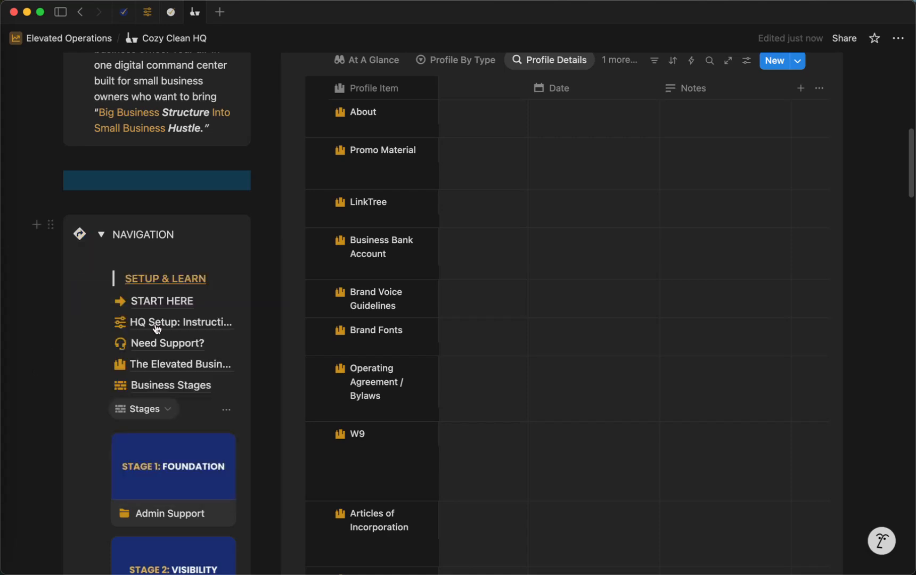
Search the built-in icons for "arrow" and choose the solid right-pointing arrow for the Your Day & Week at a Glance callout.
scroll(226, 318, "down", 20)
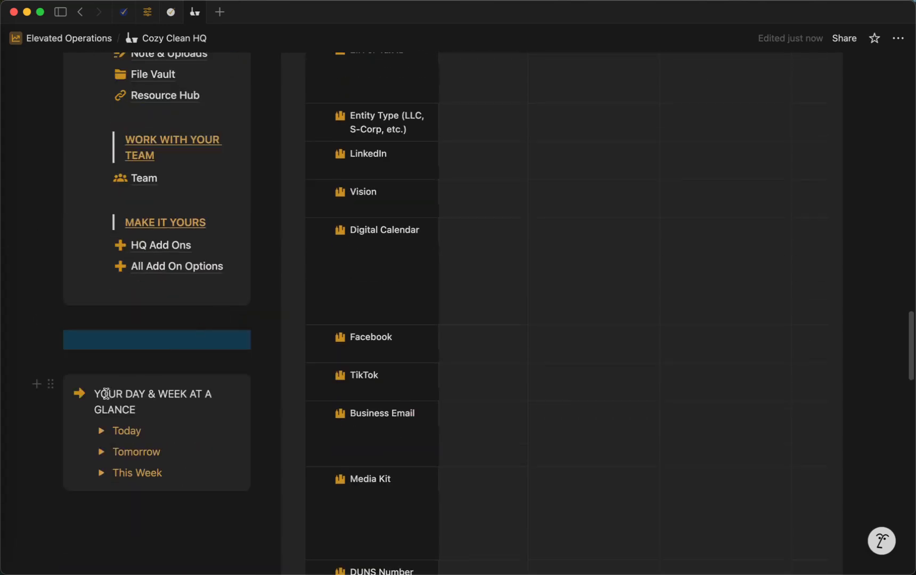
left_click(80, 394)
type("arrr")
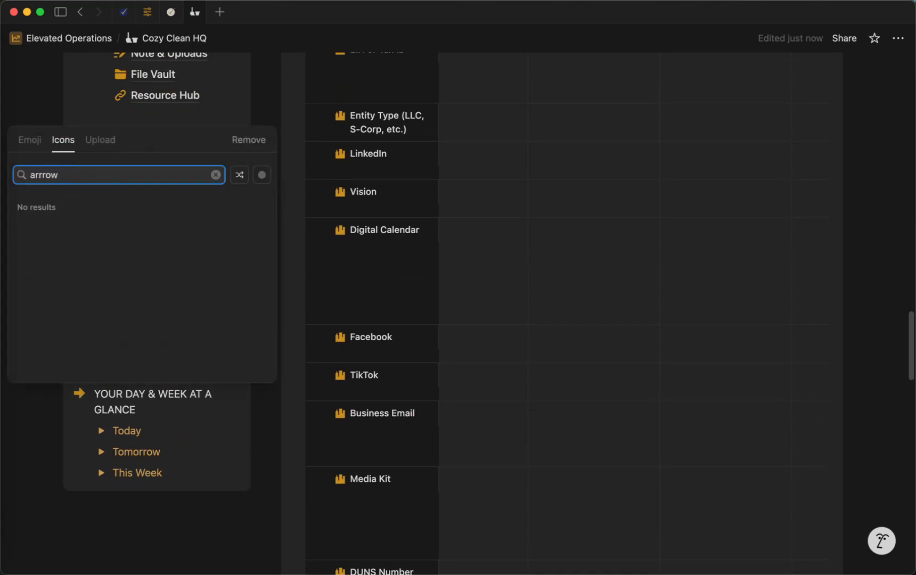
type("ow")
double_click(64, 177)
type("arrow")
mouse_move(1, 143)
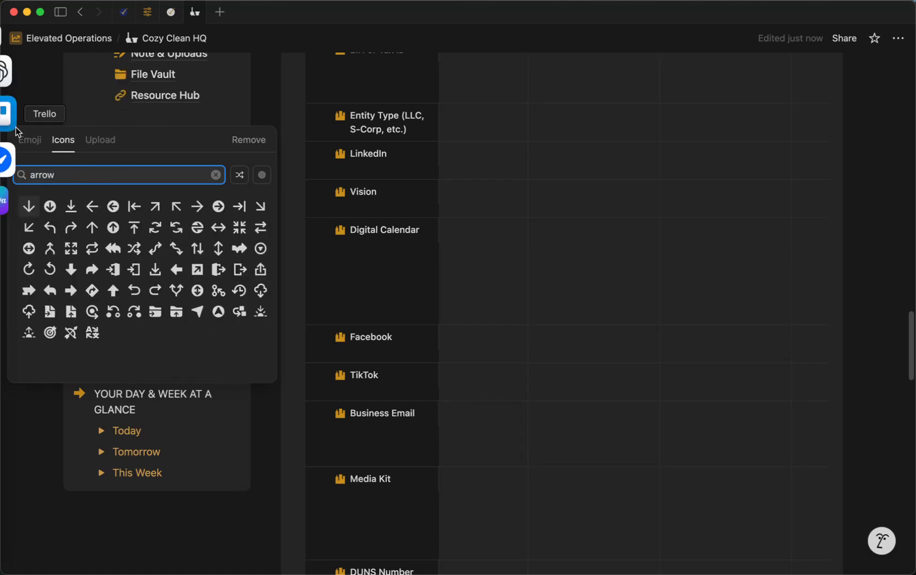
left_click(70, 290)
scroll(293, 384, "down", 10)
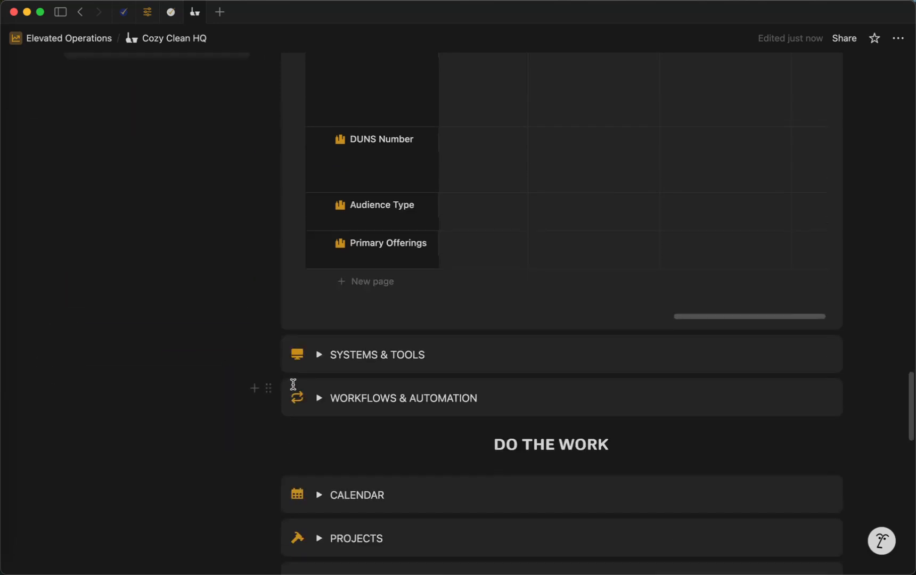
scroll(293, 384, "down", 6)
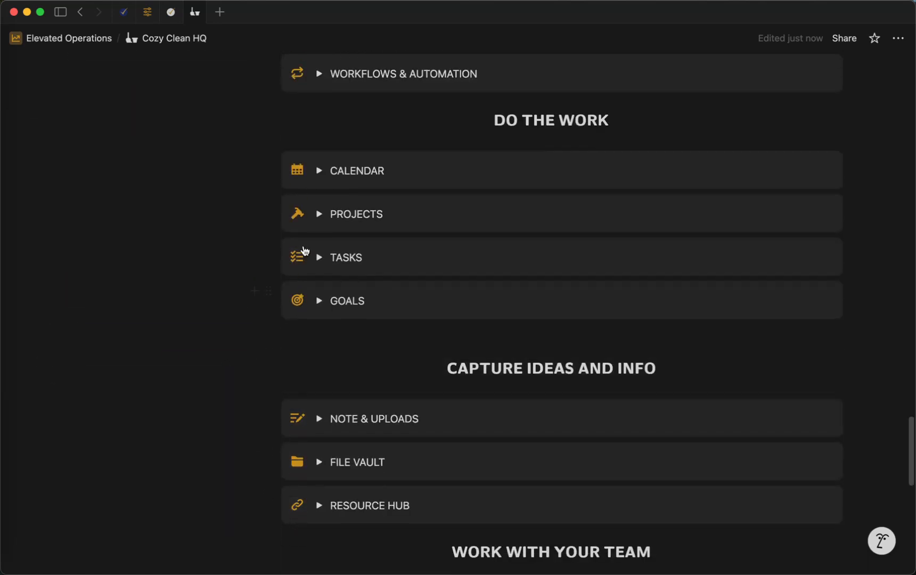
scroll(304, 124, "up", 15)
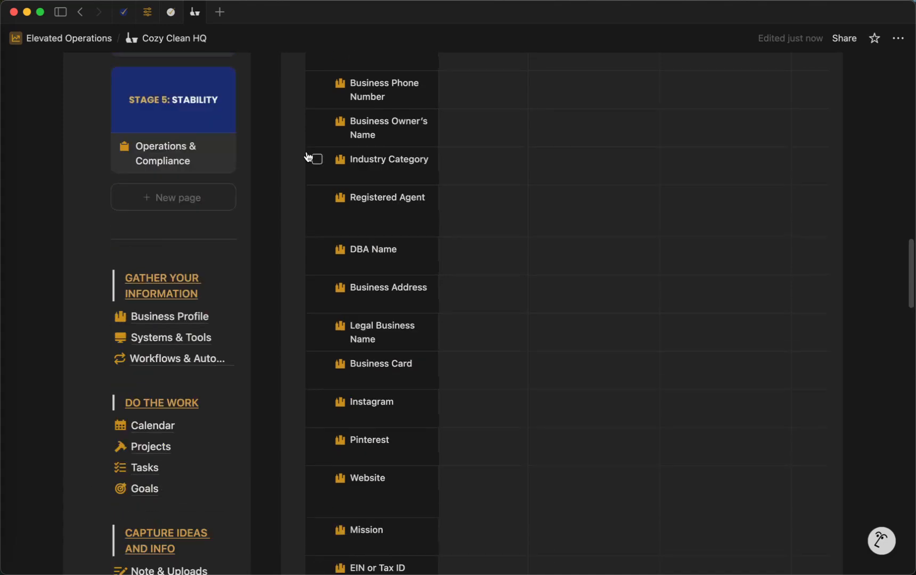
scroll(307, 157, "up", 20)
scroll(304, 156, "up", 1)
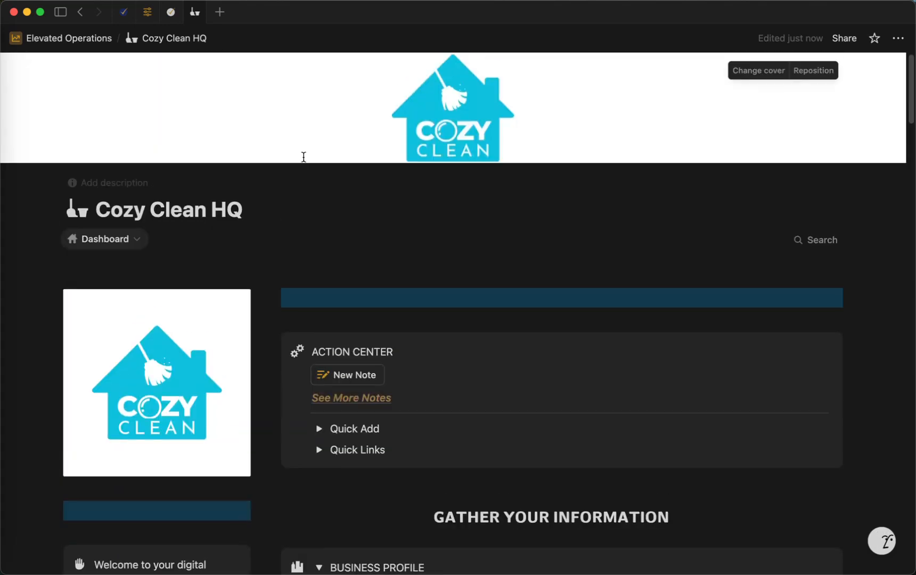